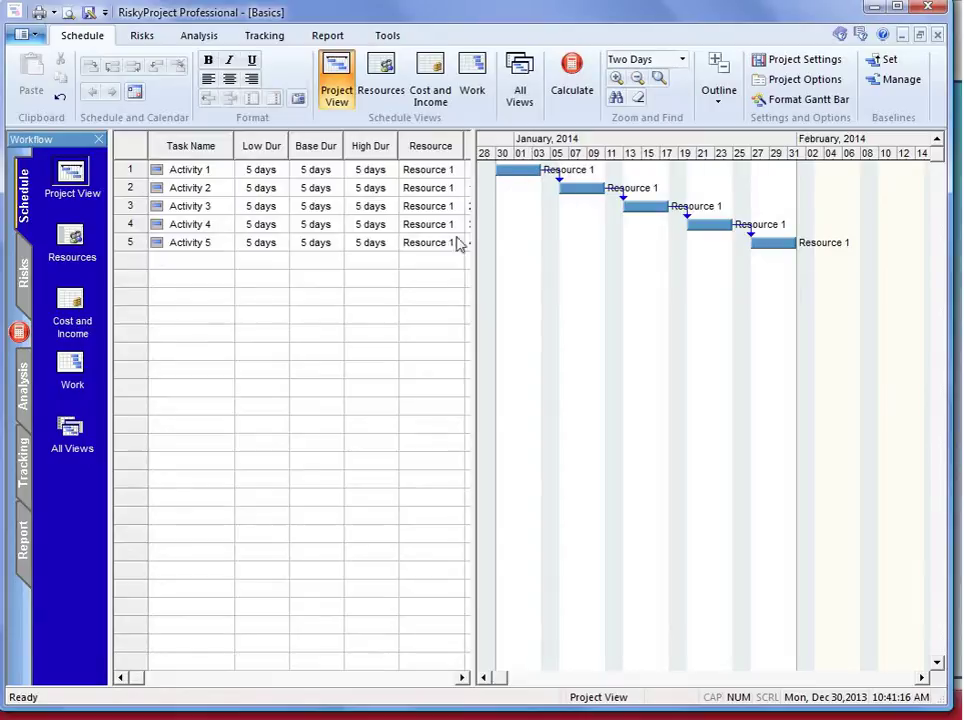
Examine the resource sheet including the resource's rate, and the activities' cost and income table.
{"action": "left_click", "coordinate": [385, 84]}
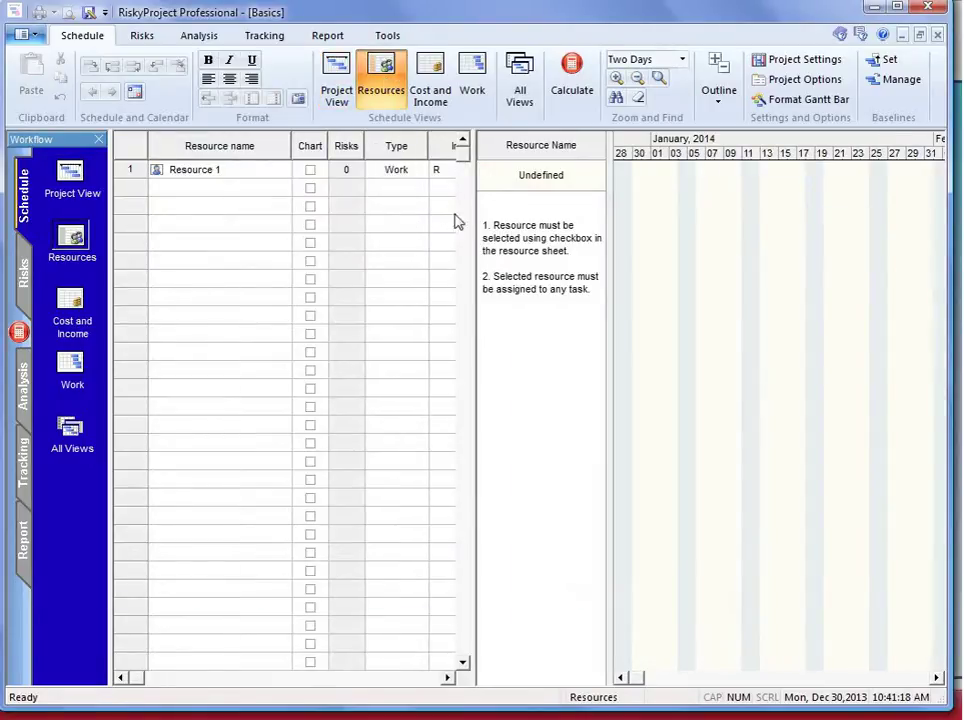
{"action": "left_click_drag", "start_coordinate": [473, 212], "coordinate": [655, 220]}
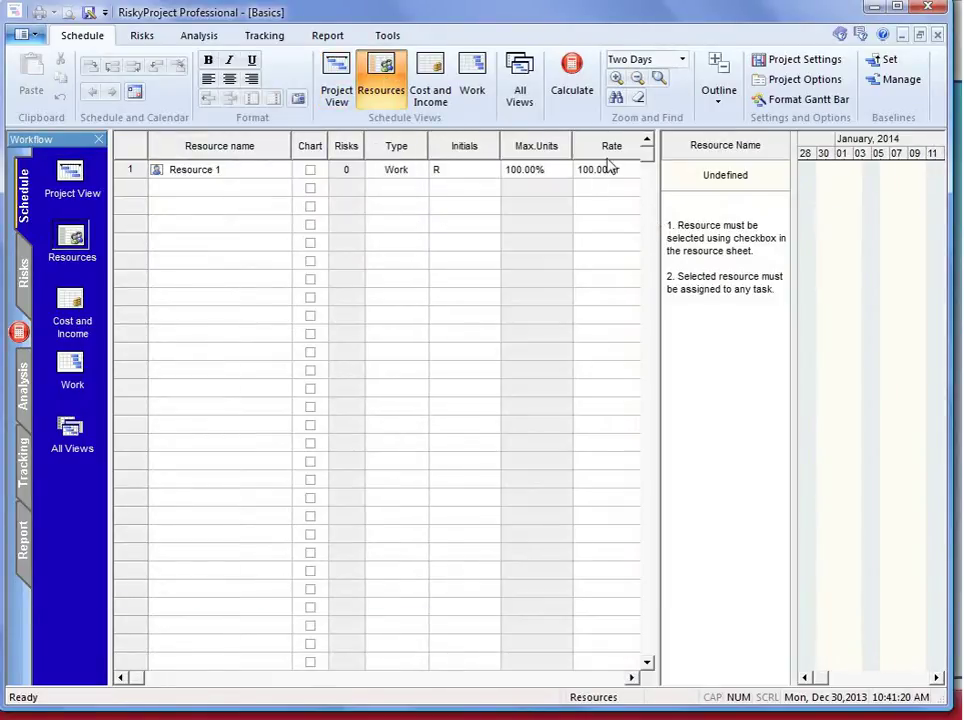
{"action": "left_click_drag", "start_coordinate": [500, 210], "coordinate": [445, 215]}
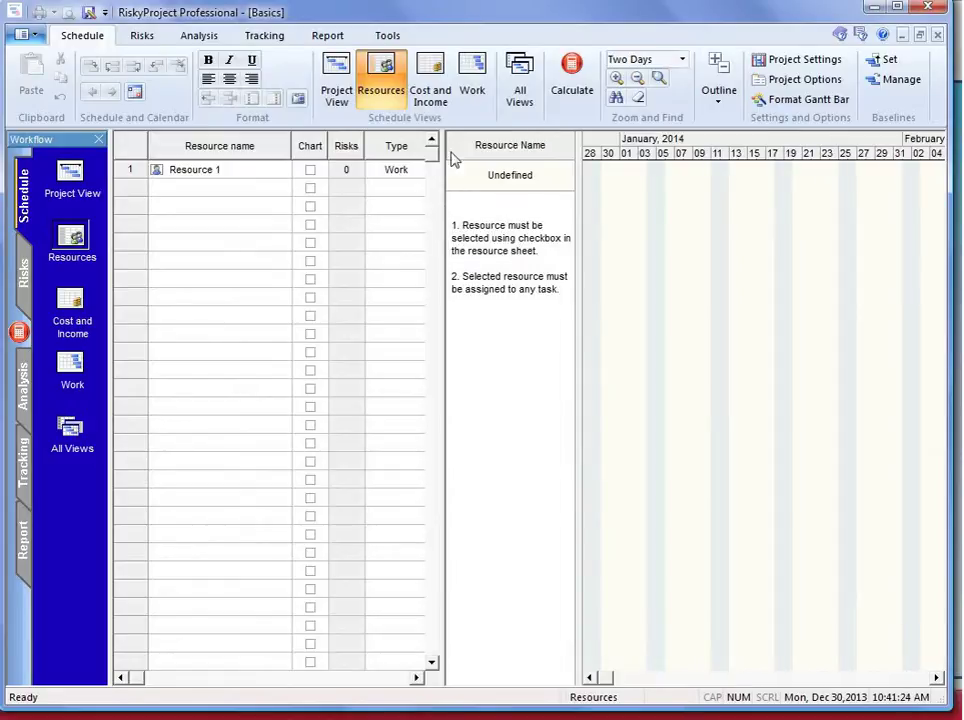
{"action": "left_click", "coordinate": [433, 77]}
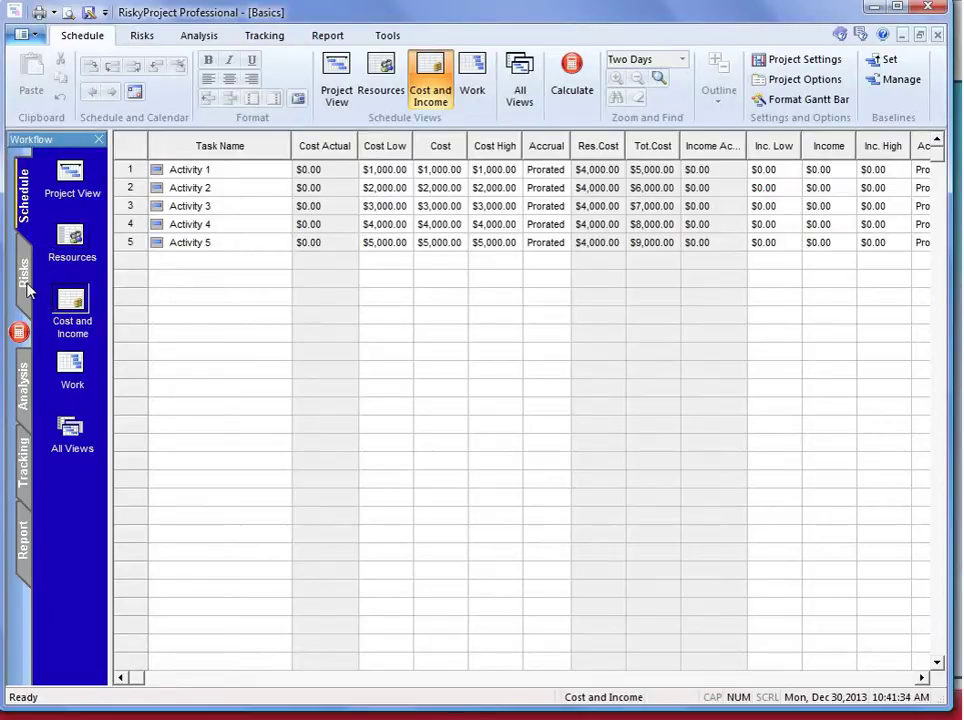
Look over the empty risk register and the available risk and analysis views.
{"action": "left_click", "coordinate": [150, 37]}
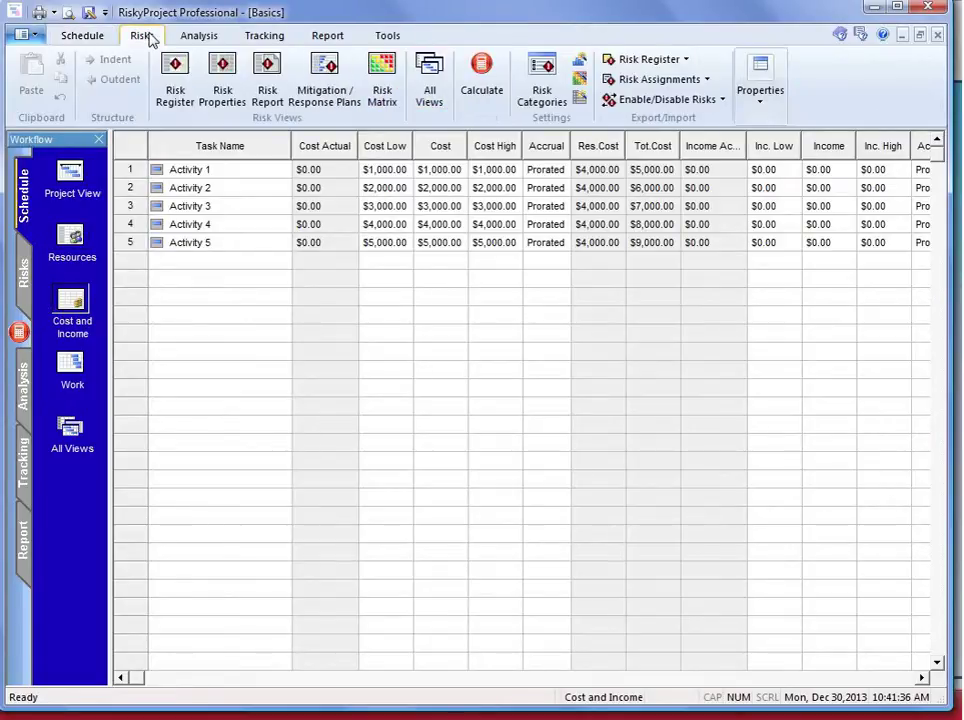
{"action": "left_click", "coordinate": [174, 88]}
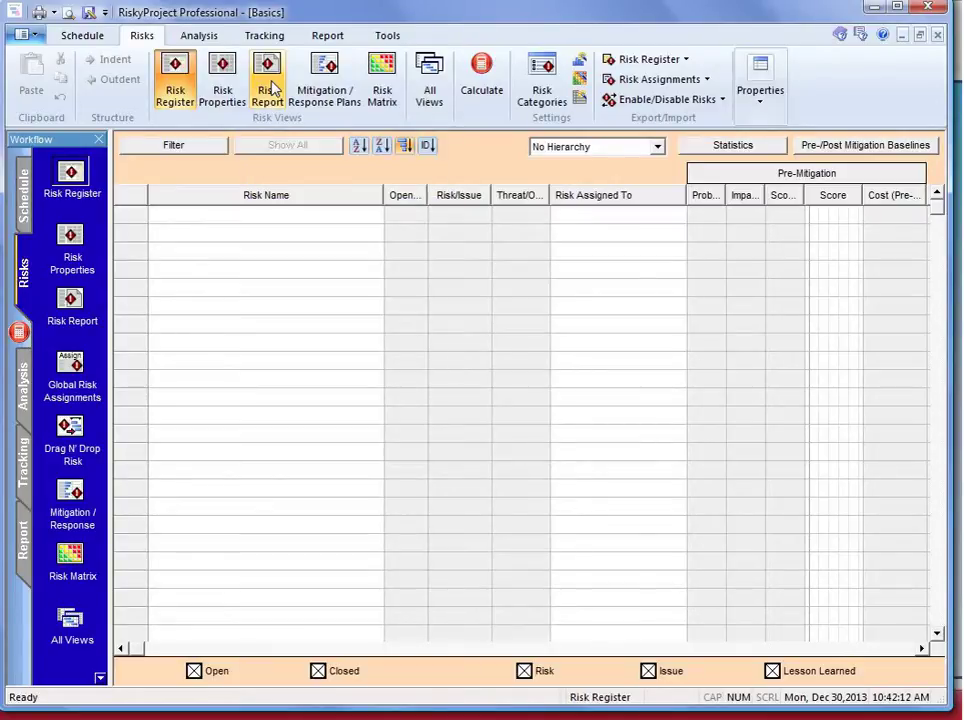
{"action": "left_click", "coordinate": [205, 43]}
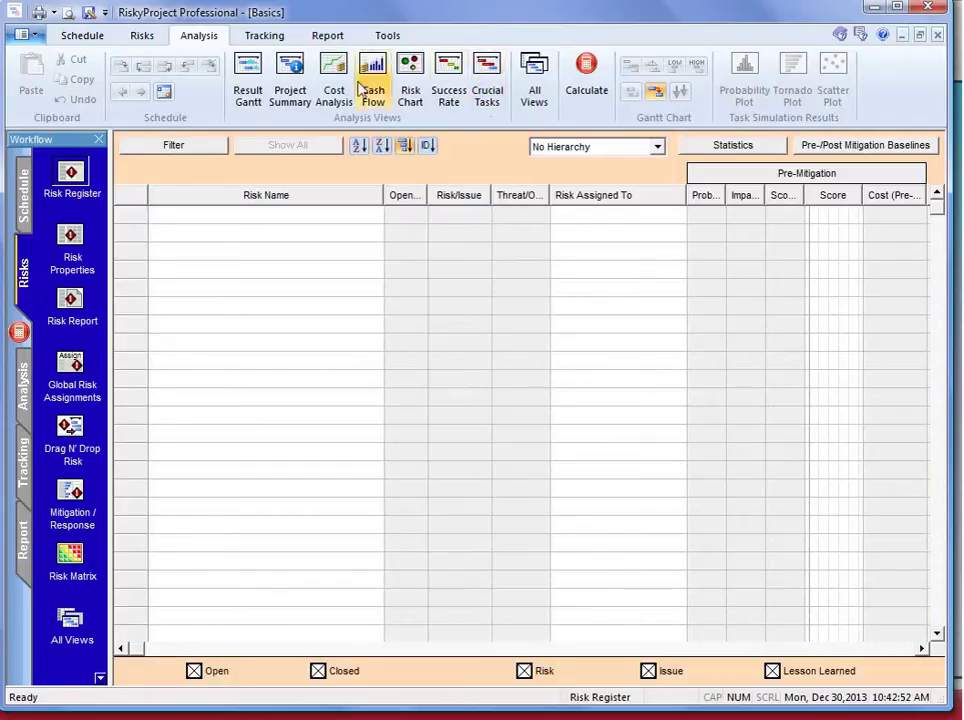
Examine the activities' progress in the Tracking Gantt and the Tracking Chart.
{"action": "left_click", "coordinate": [256, 38]}
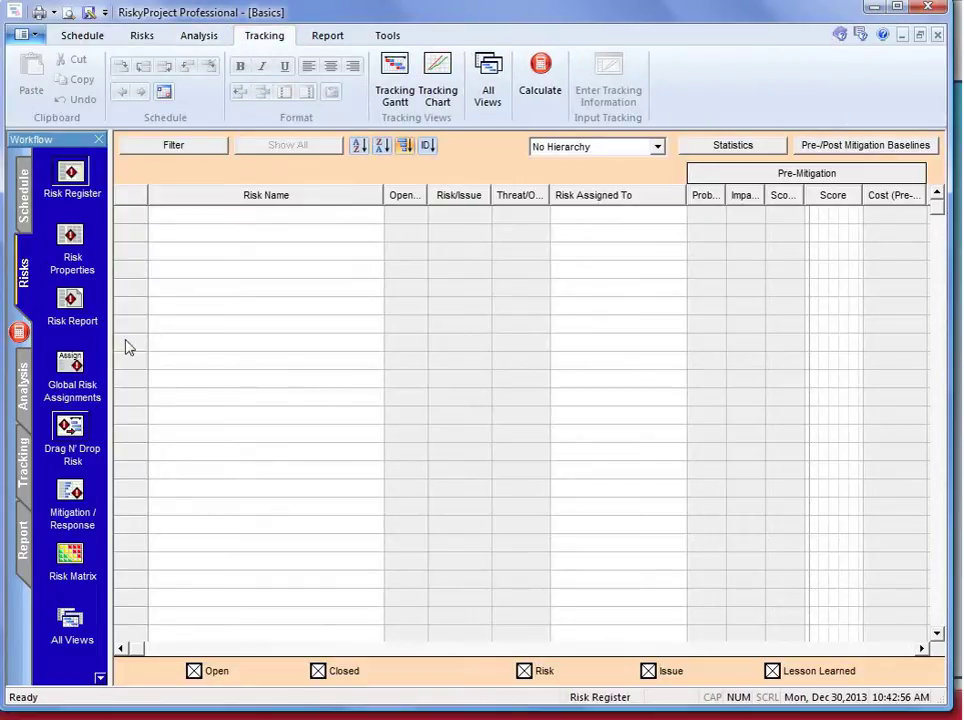
{"action": "left_click", "coordinate": [395, 76]}
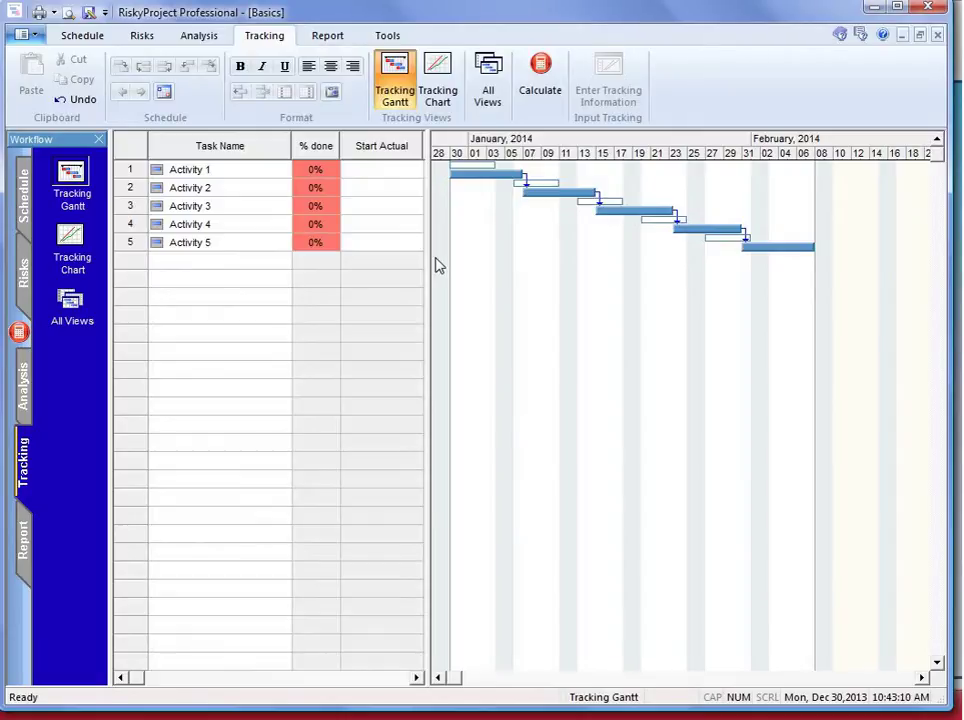
{"action": "left_click", "coordinate": [453, 90]}
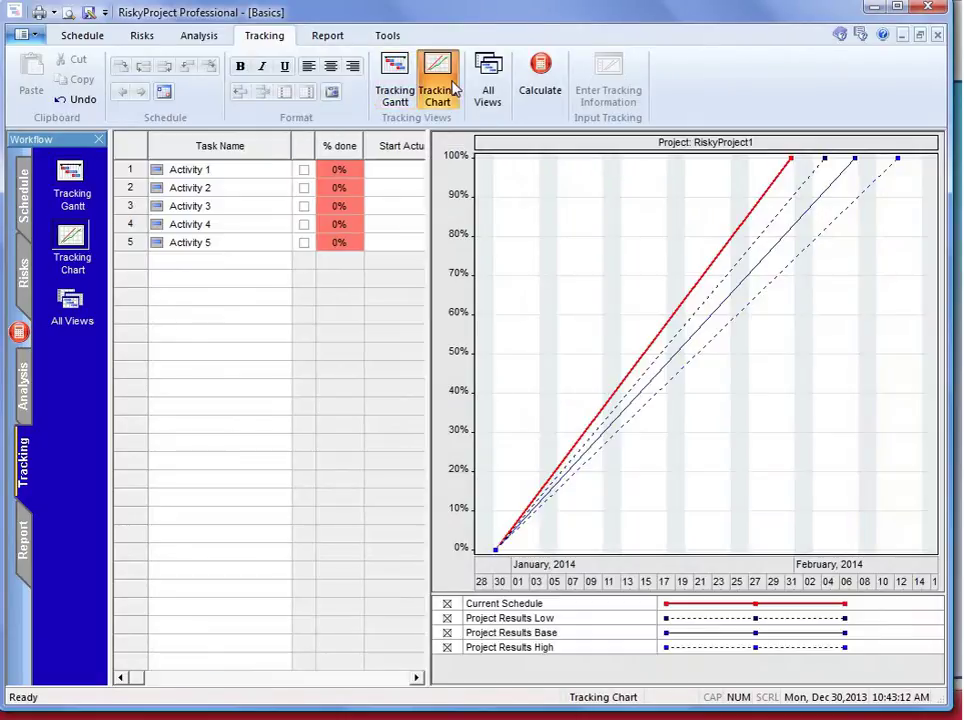
Look over the Project Dashboard report and return to the schedule's Project View.
{"action": "left_click", "coordinate": [330, 38]}
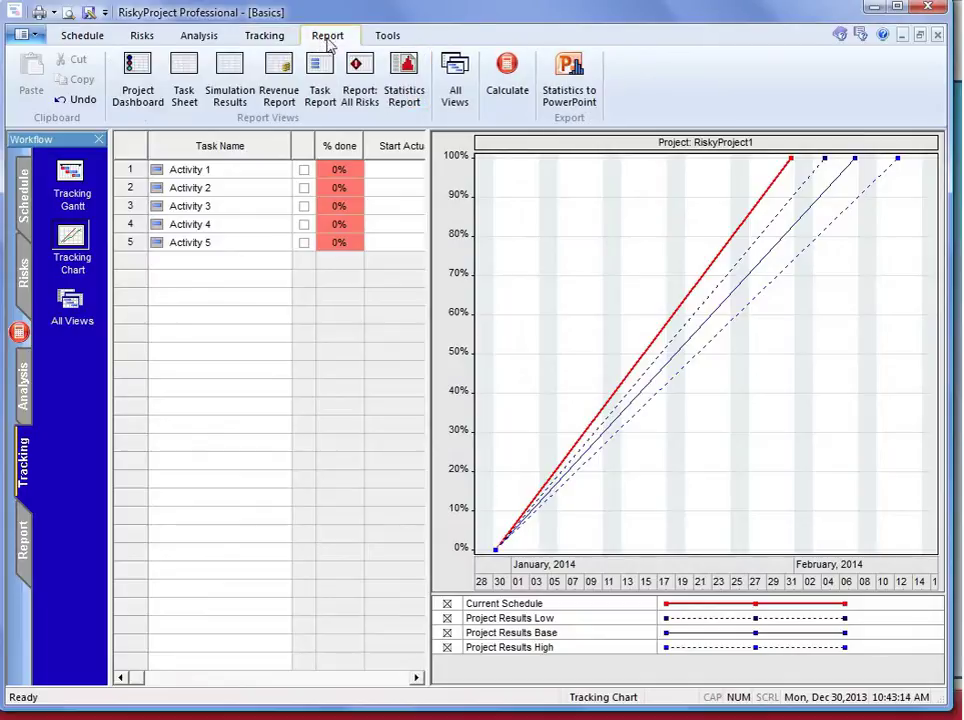
{"action": "left_click", "coordinate": [140, 78]}
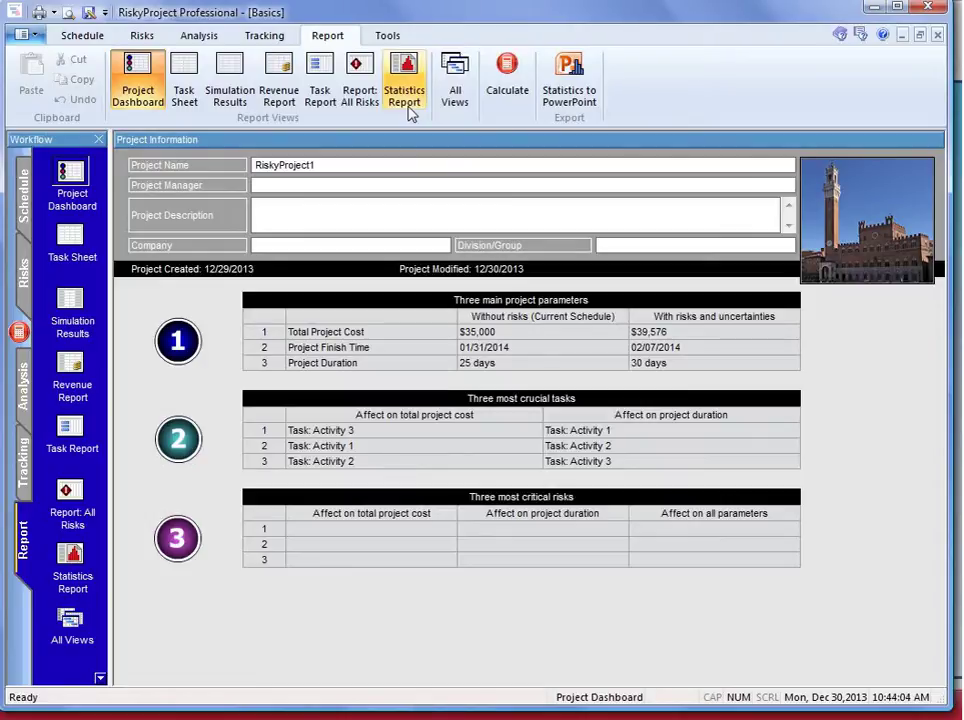
{"action": "left_click", "coordinate": [27, 196]}
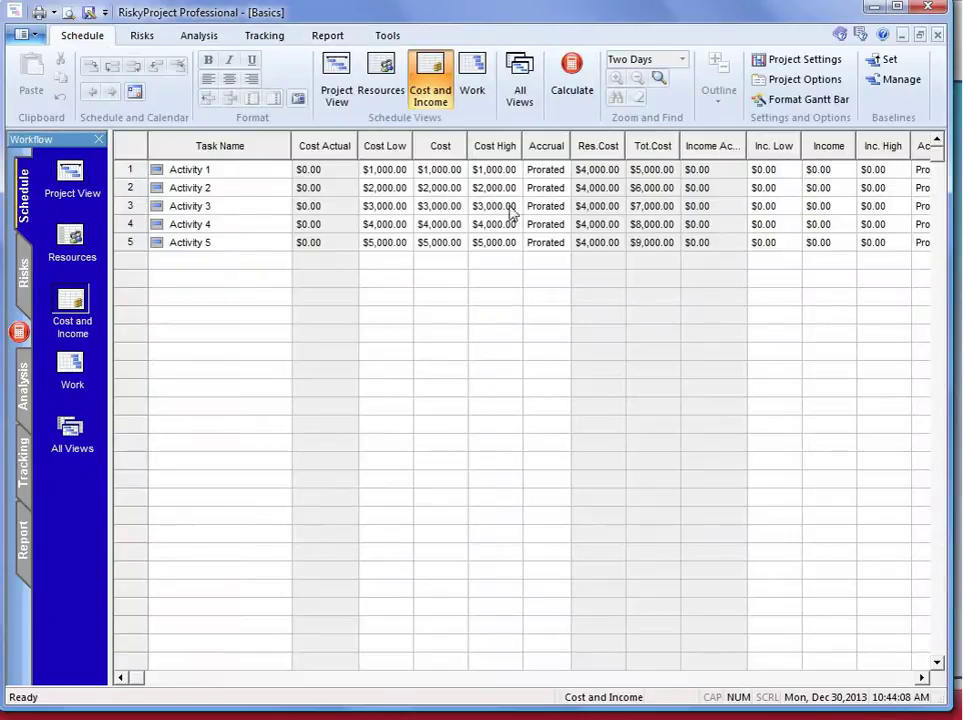
{"action": "left_click", "coordinate": [89, 178]}
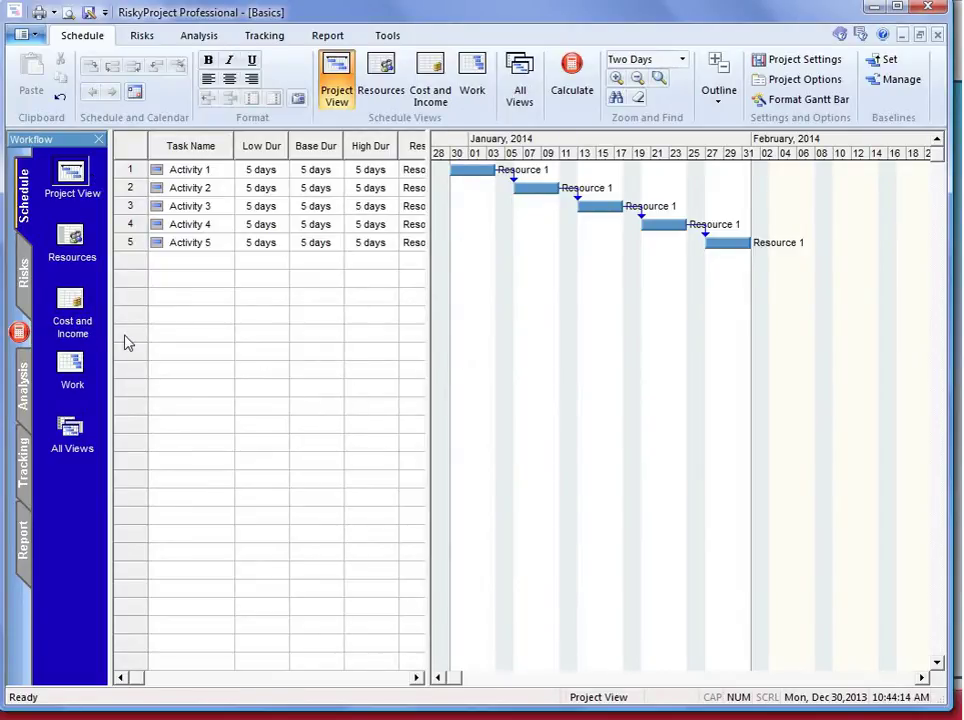
Add a risk named "Risk 1 schedule" to the risk register.
{"action": "left_click", "coordinate": [19, 284]}
{"action": "left_click", "coordinate": [161, 215]}
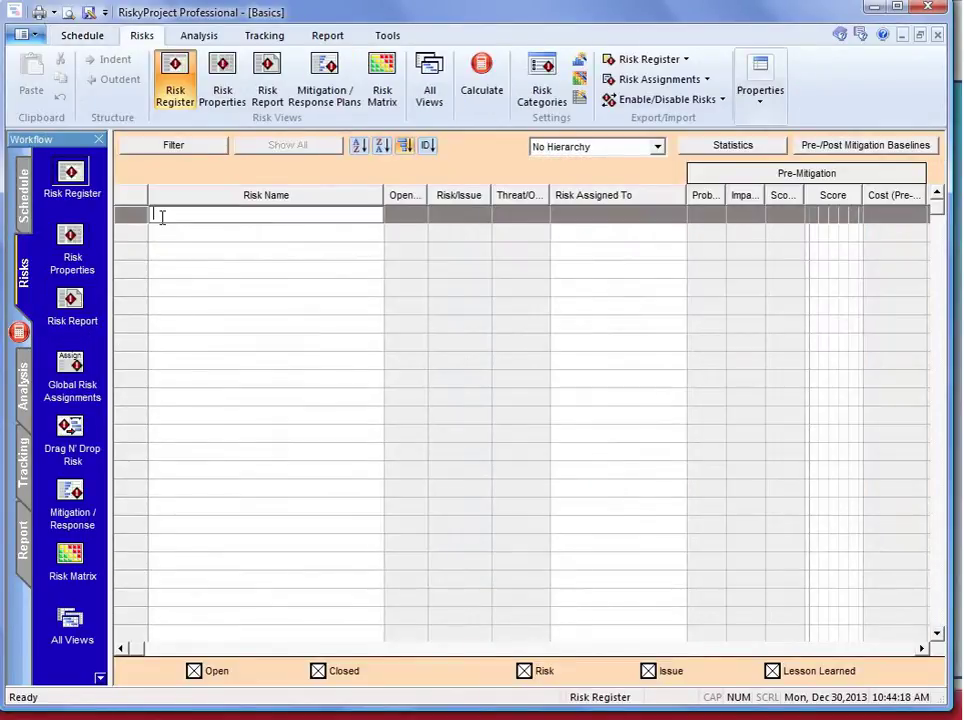
{"action": "type", "text": "Risk 1 schedule"}
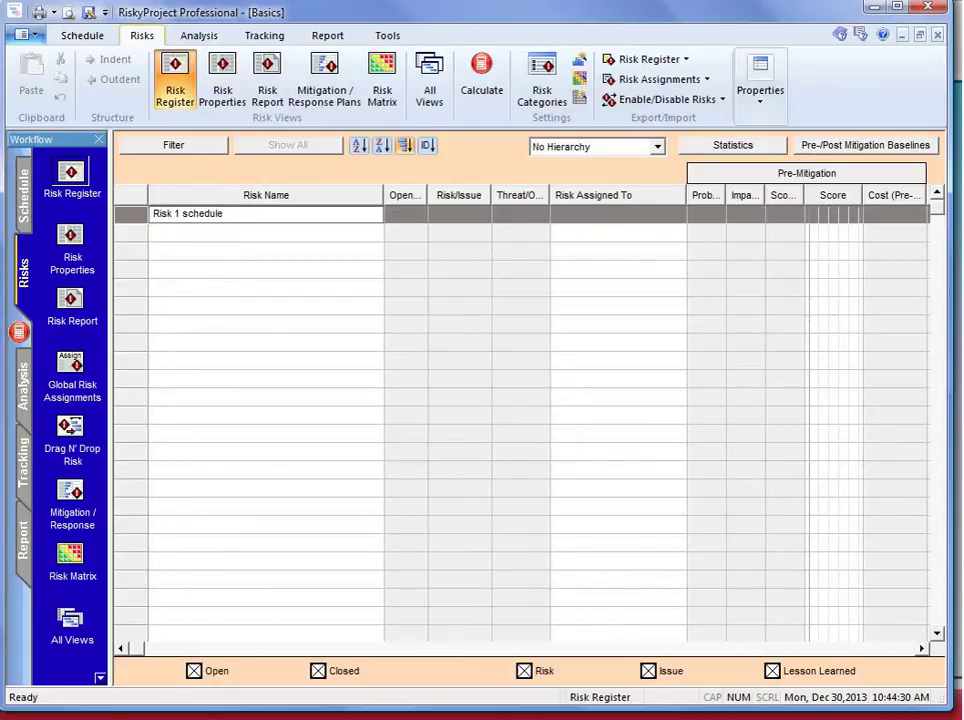
{"action": "key", "text": "Return"}
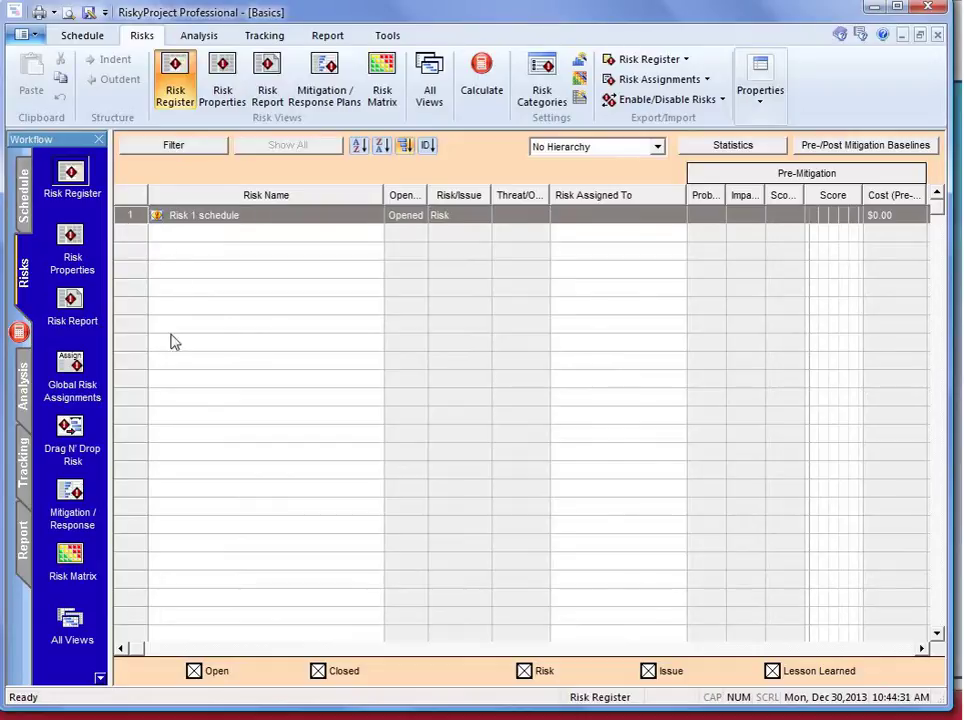
Begin assigning Risk 1 schedule to Activity 1, Activity 2 and Activity 3 together in the Drag N' Drop Risk view.
{"action": "left_click", "coordinate": [78, 440]}
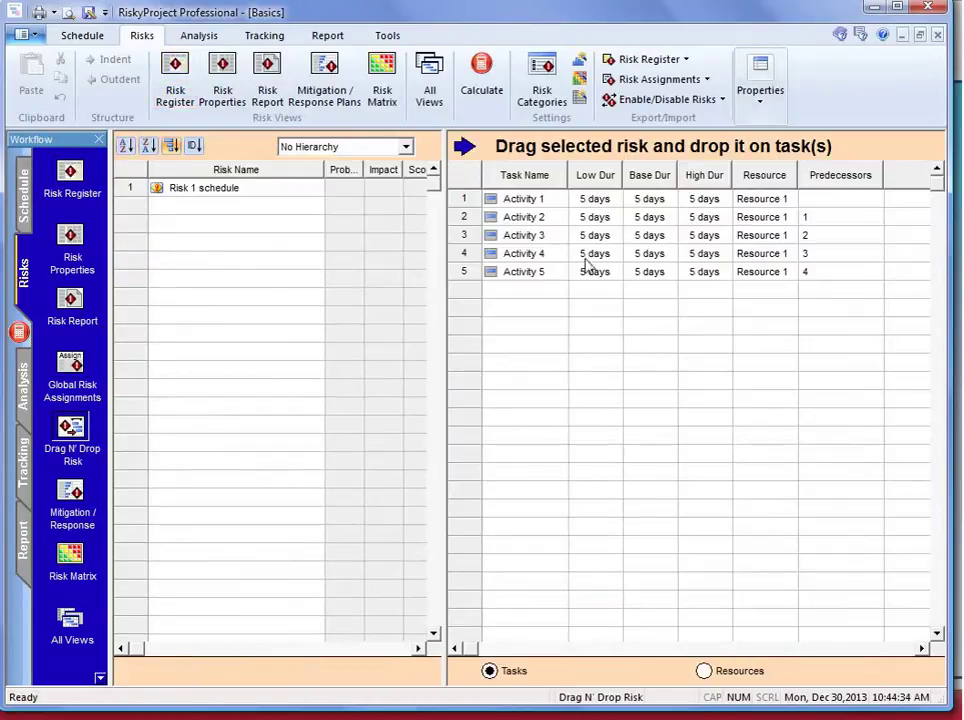
{"action": "left_click_drag", "start_coordinate": [478, 202], "coordinate": [477, 245]}
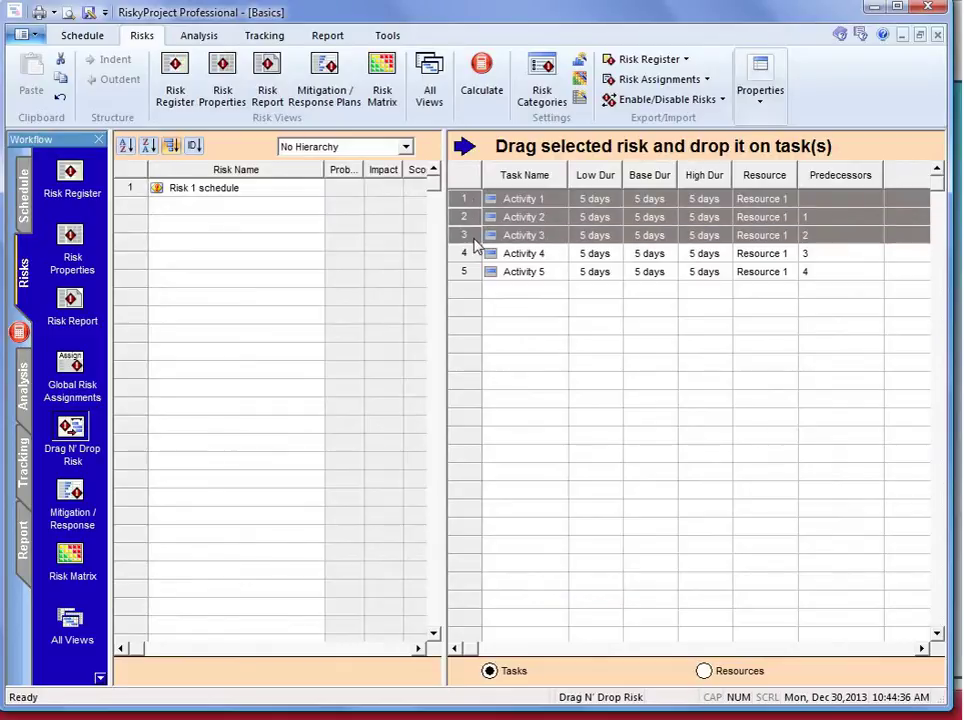
{"action": "left_click", "coordinate": [130, 190]}
{"action": "left_click_drag", "start_coordinate": [128, 190], "coordinate": [462, 218]}
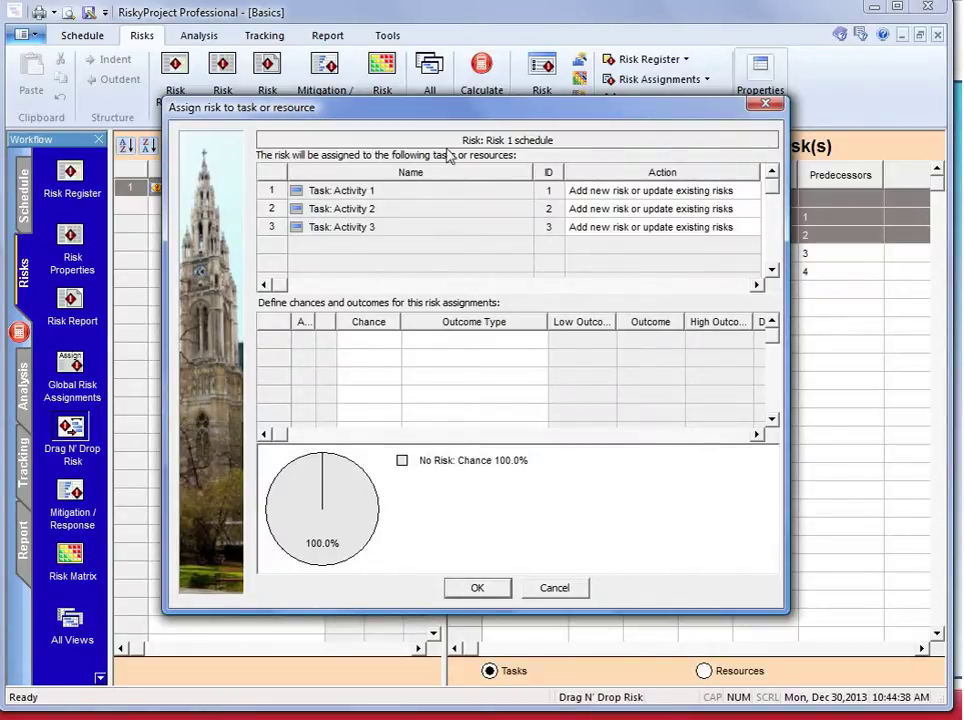
Give the Risk 1 schedule assignment a 50% chance of a relative delay and apply it to the three activities.
{"action": "left_click", "coordinate": [382, 337]}
{"action": "type", "text": "50"}
{"action": "left_click", "coordinate": [478, 339]}
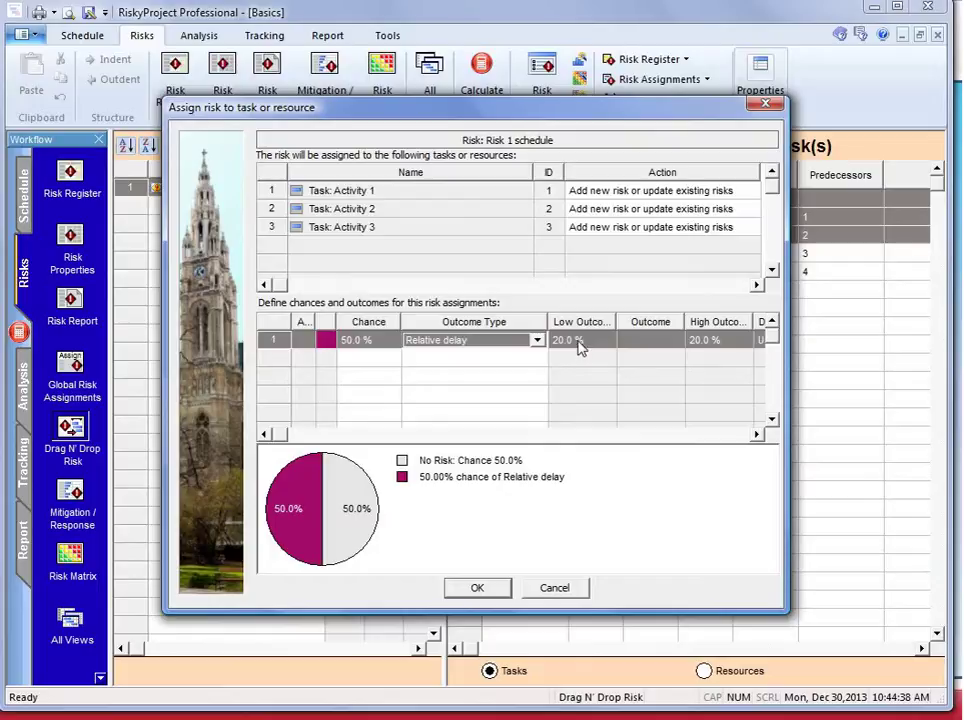
{"action": "left_click", "coordinate": [479, 590]}
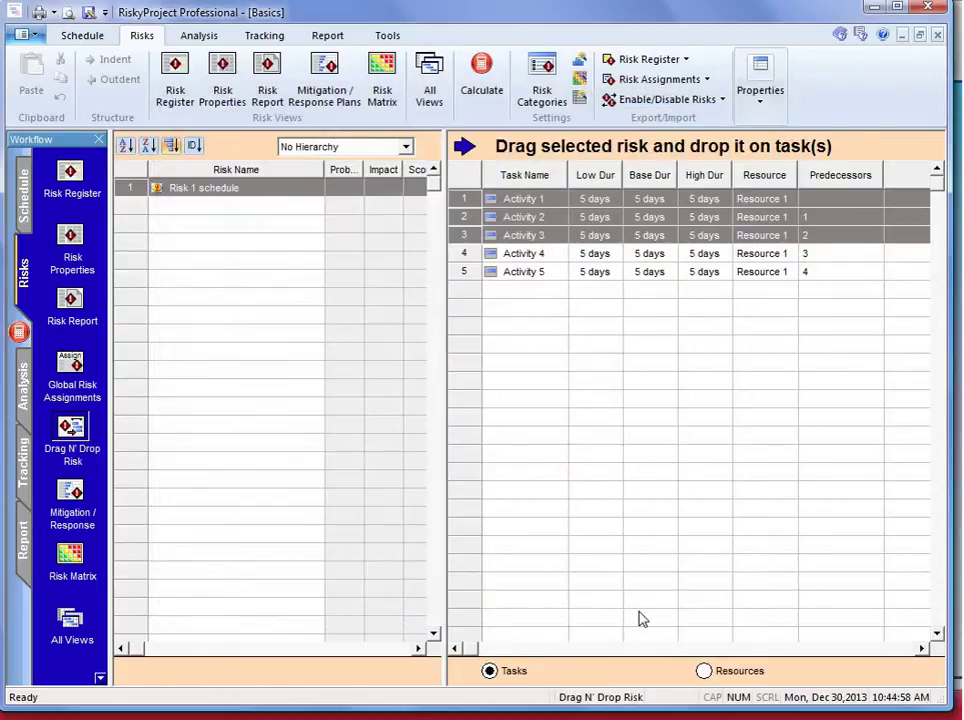
Check the project schedule and activity costs, and add a second risk named "Risk 2 cost".
{"action": "left_click", "coordinate": [27, 192]}
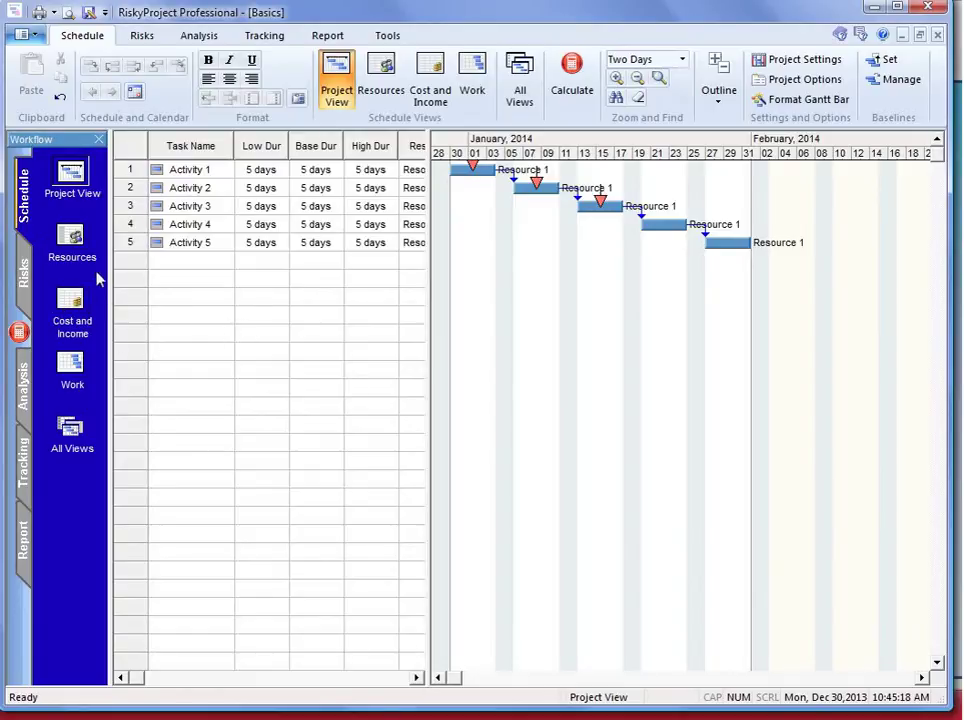
{"action": "left_click", "coordinate": [82, 318]}
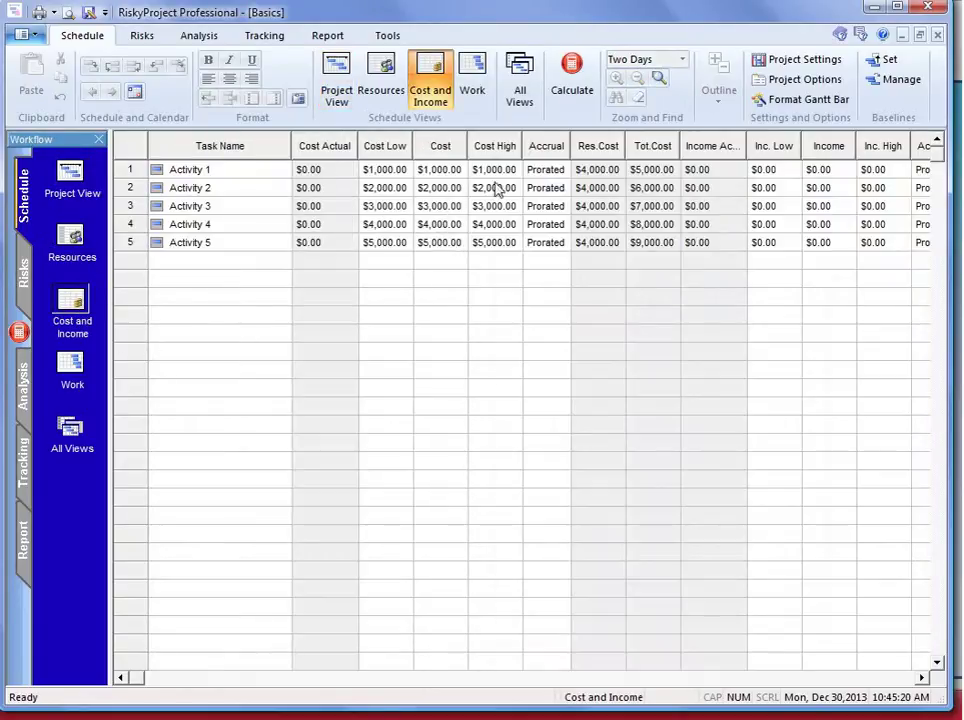
{"action": "left_click", "coordinate": [26, 282]}
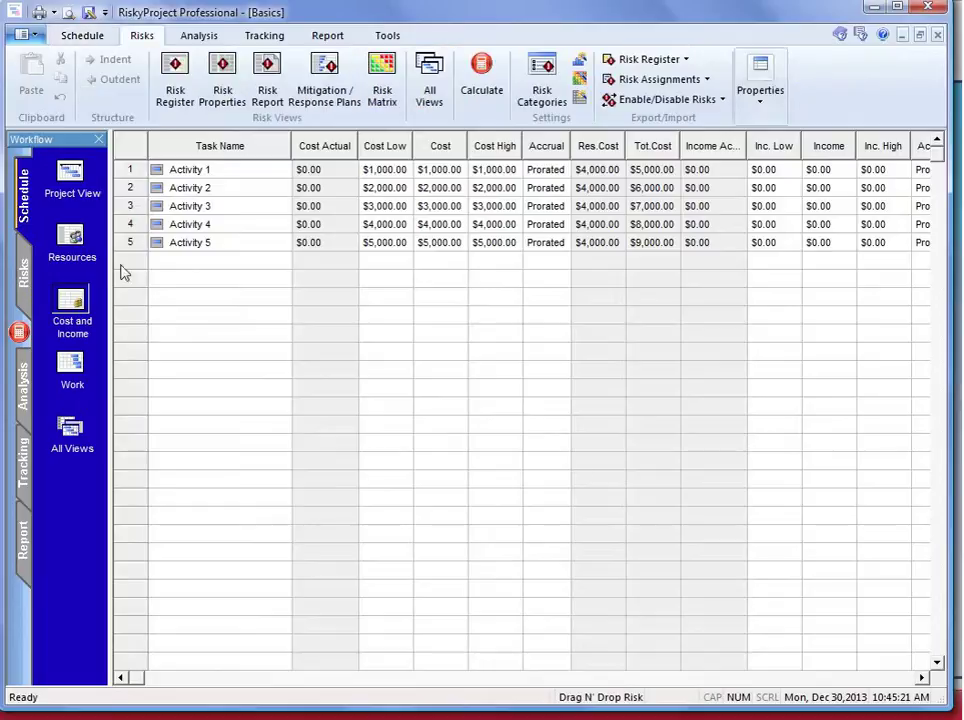
{"action": "left_click", "coordinate": [184, 206]}
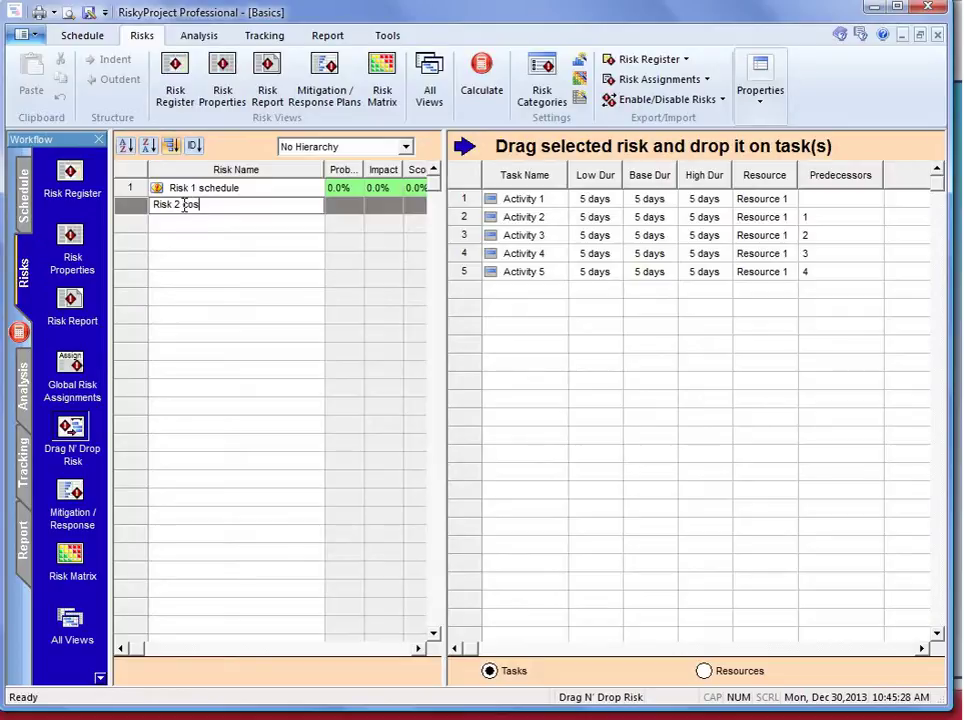
{"action": "key", "text": "Return"}
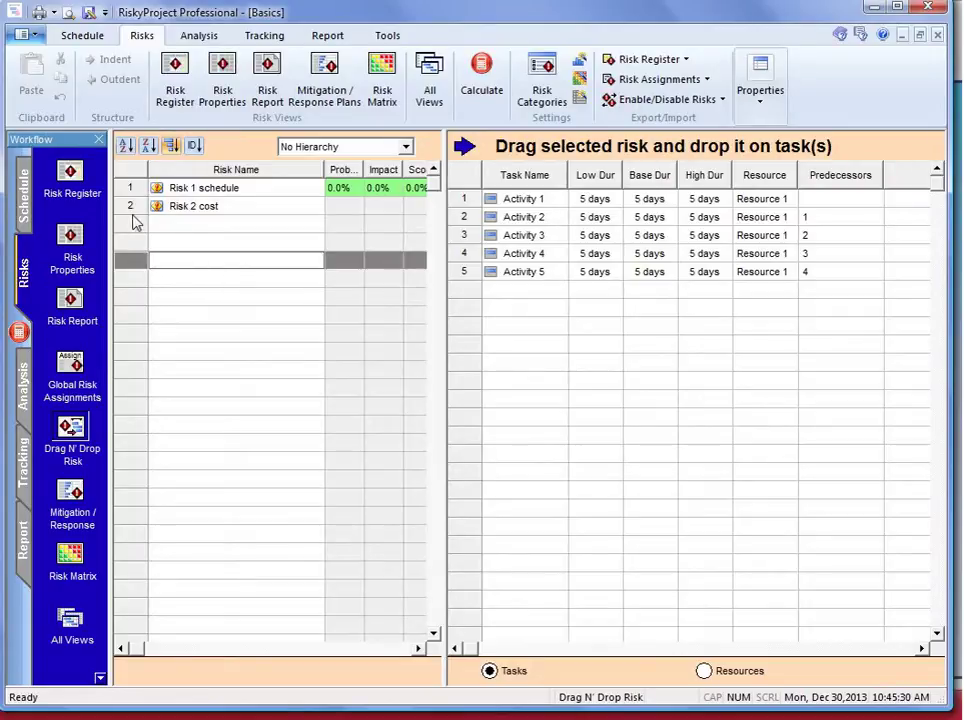
Begin assigning Risk 2 cost to Activities 1 through 5 with a 30% chance of occurring.
{"action": "left_click_drag", "start_coordinate": [466, 199], "coordinate": [464, 272]}
{"action": "left_click_drag", "start_coordinate": [131, 205], "coordinate": [458, 245]}
{"action": "left_click", "coordinate": [390, 340]}
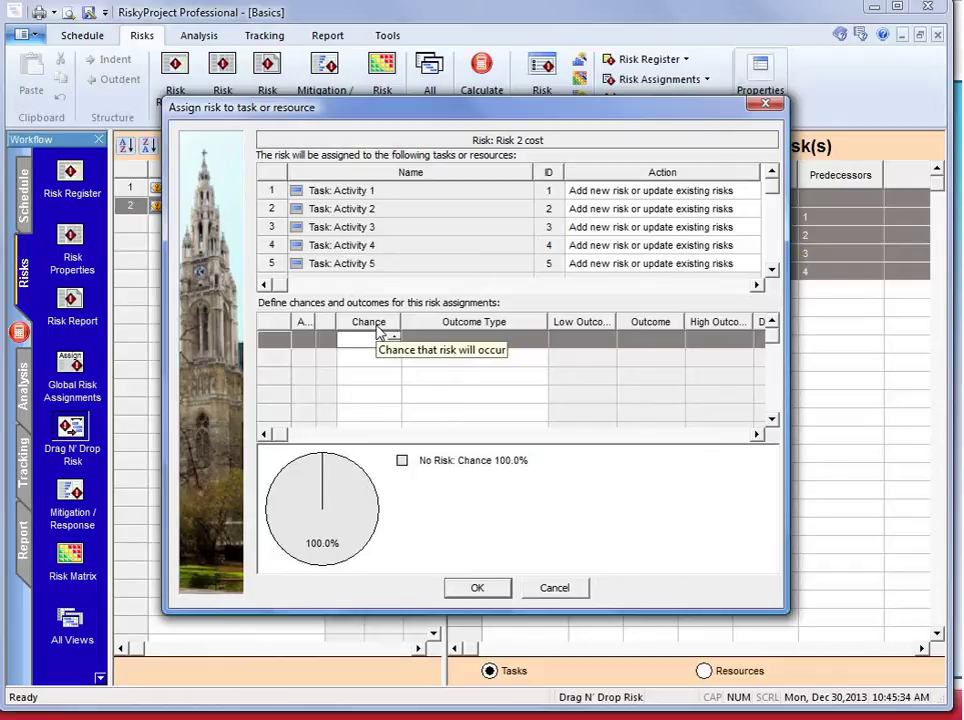
{"action": "left_click", "coordinate": [500, 340]}
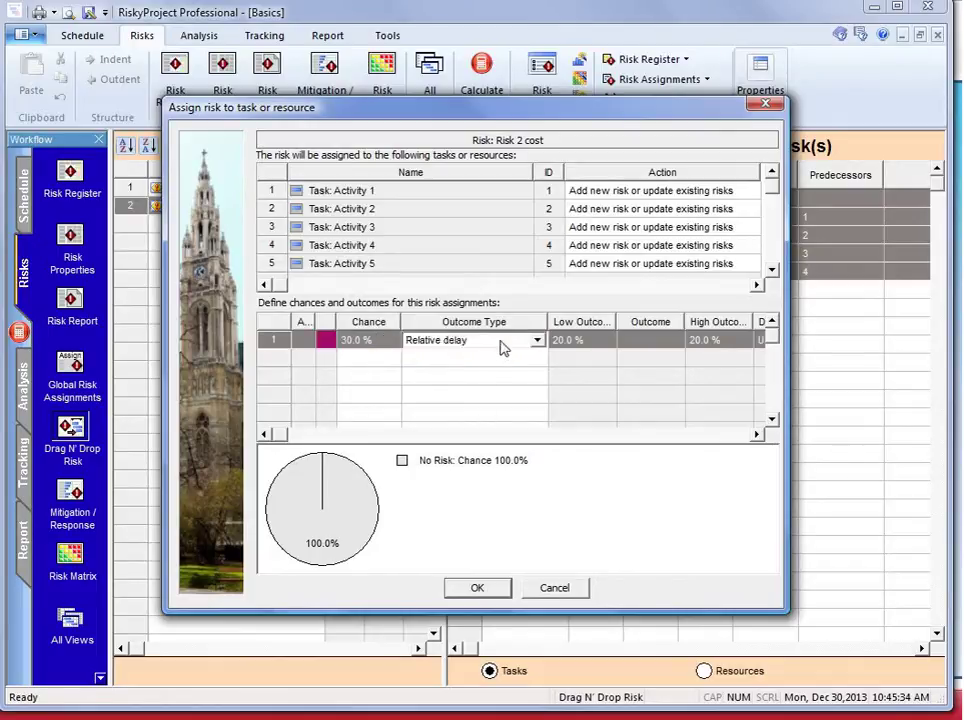
Set the outcome type of the Risk 2 cost assignment to Fixed cost increase.
{"action": "left_click", "coordinate": [537, 341]}
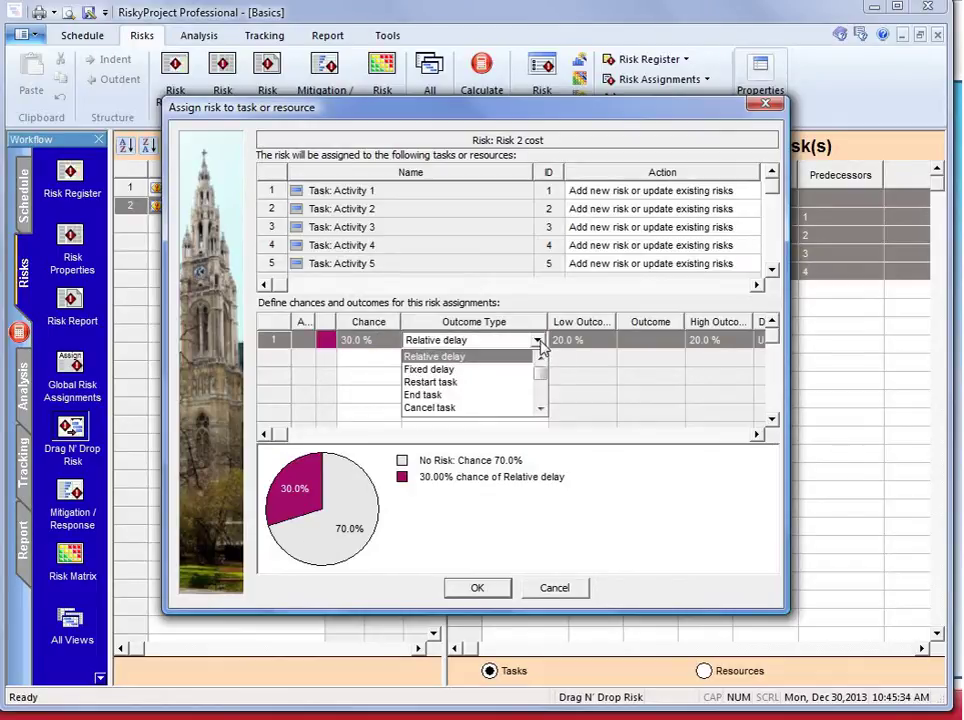
{"action": "left_click", "coordinate": [540, 412]}
{"action": "left_click", "coordinate": [540, 412]}
{"action": "left_click", "coordinate": [540, 412]}
{"action": "left_click", "coordinate": [540, 412]}
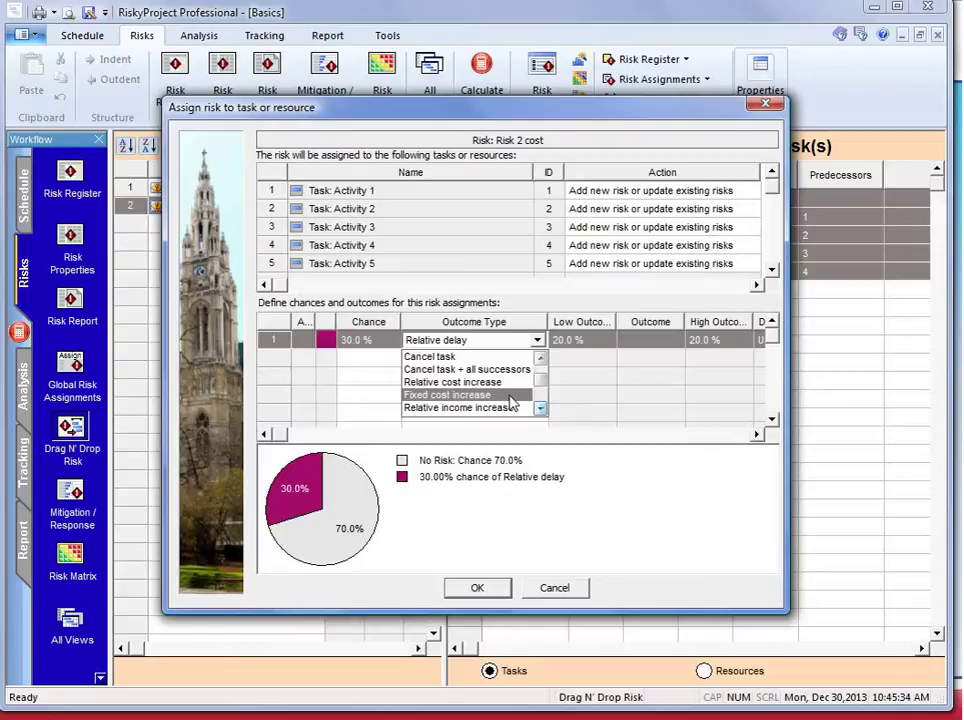
{"action": "left_click", "coordinate": [509, 397]}
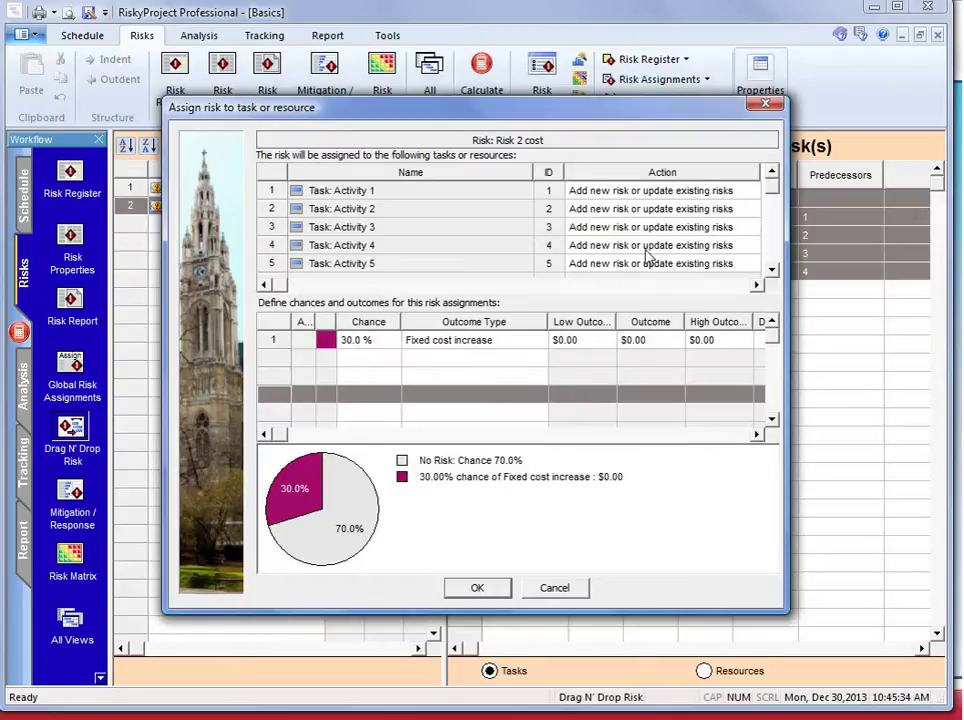
Try to set the low outcome of the fixed cost increase to $100.
{"action": "left_click", "coordinate": [585, 347]}
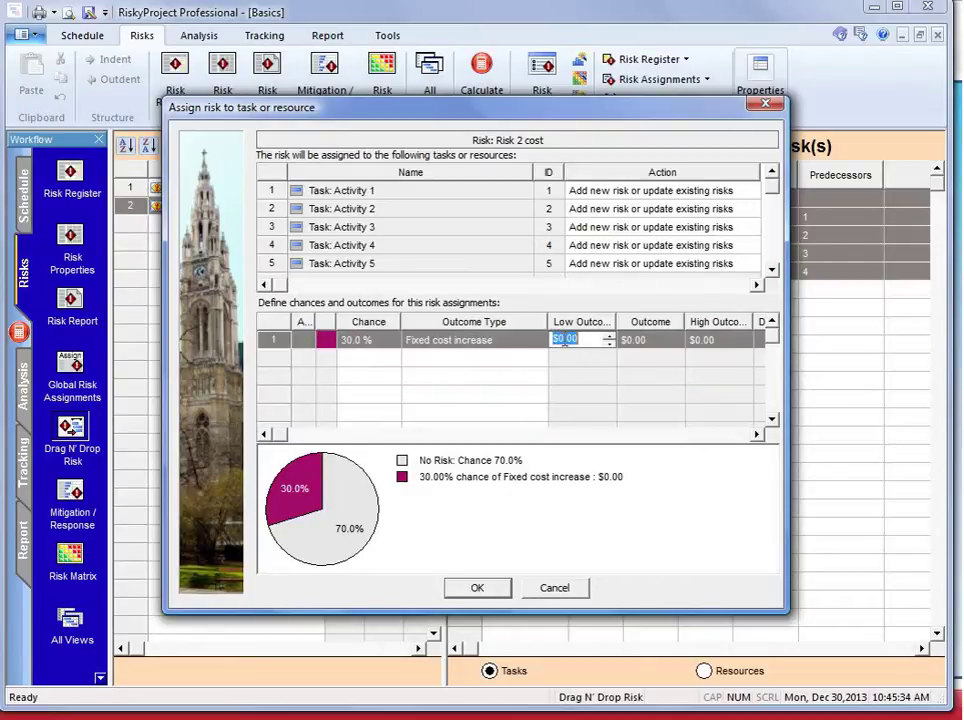
{"action": "type", "text": "100"}
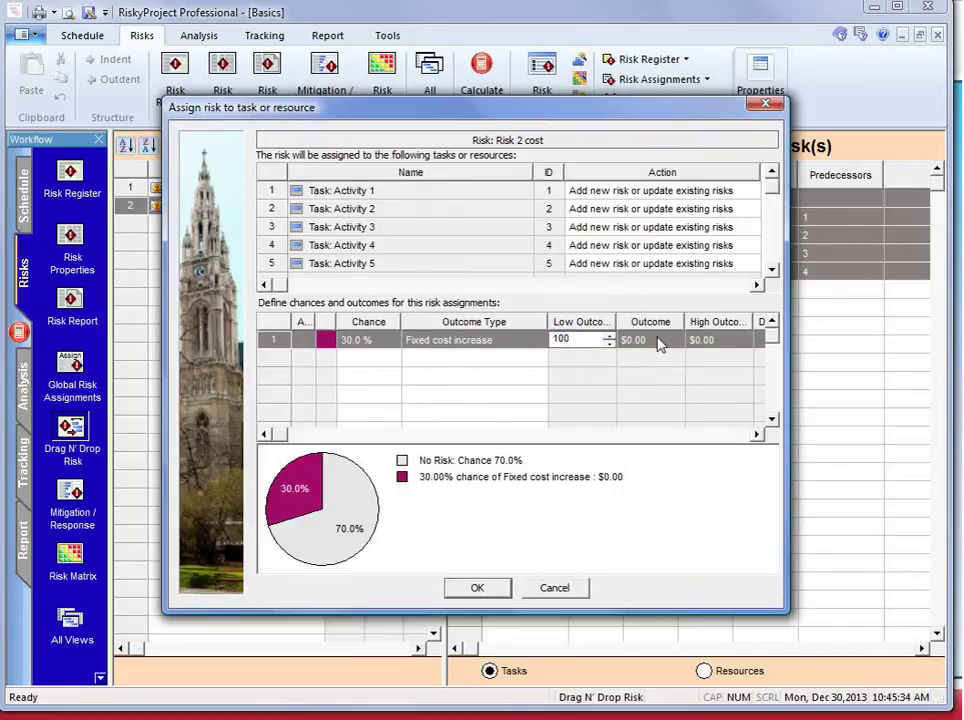
{"action": "left_click", "coordinate": [656, 343]}
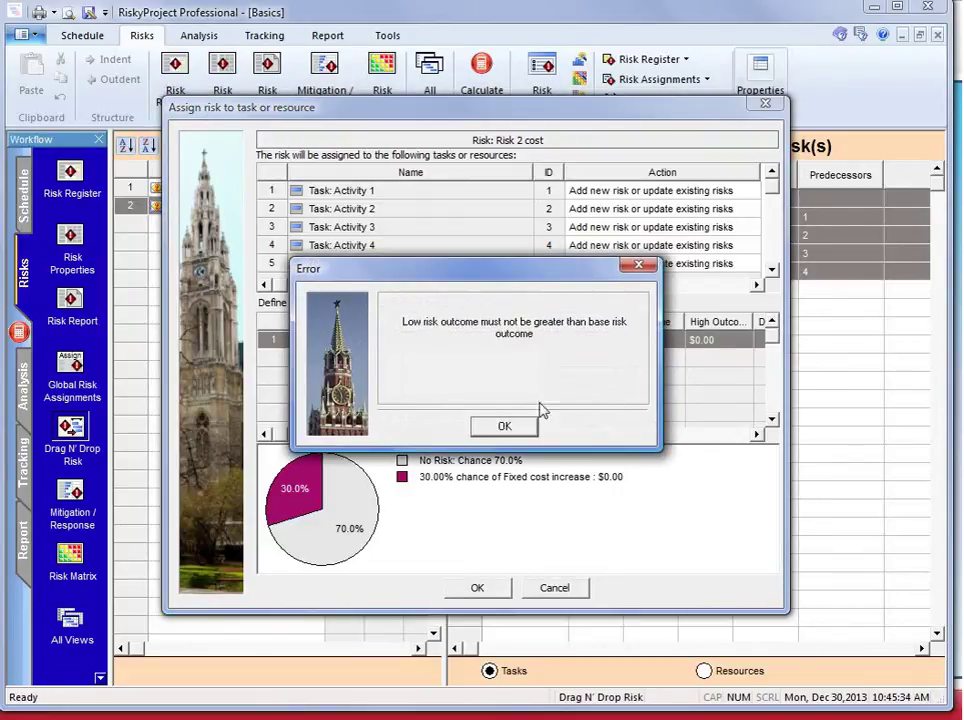
{"action": "left_click", "coordinate": [505, 427]}
Set the base outcome of the fixed cost increase to $100 and its statistical distribution to Triangular.
{"action": "left_click", "coordinate": [660, 344]}
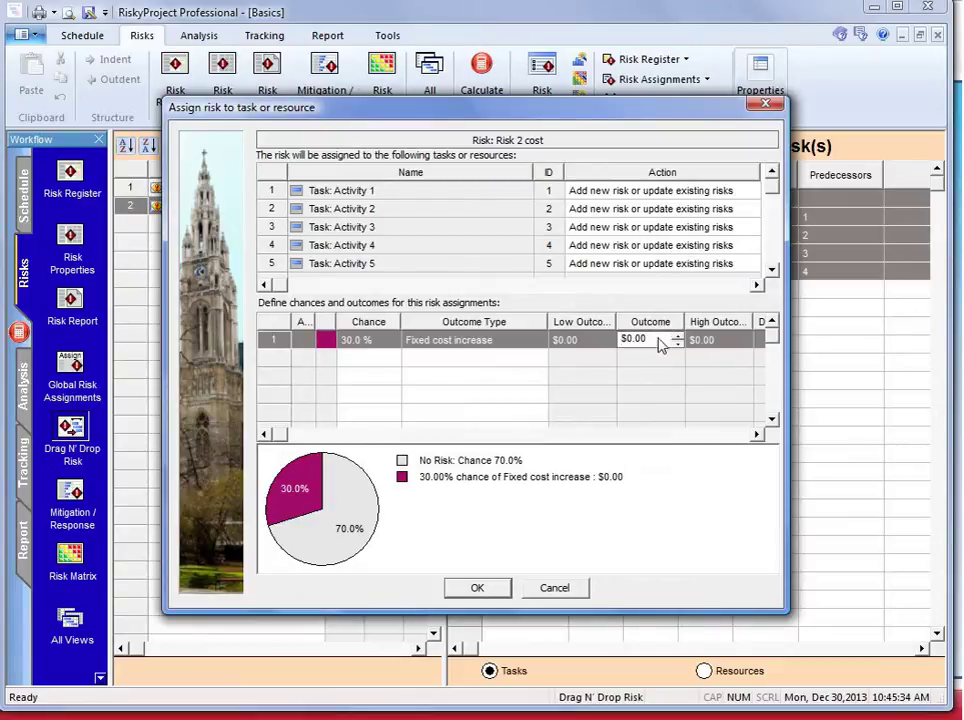
{"action": "double_click", "coordinate": [631, 338]}
{"action": "type", "text": "100"}
{"action": "left_click", "coordinate": [601, 362]}
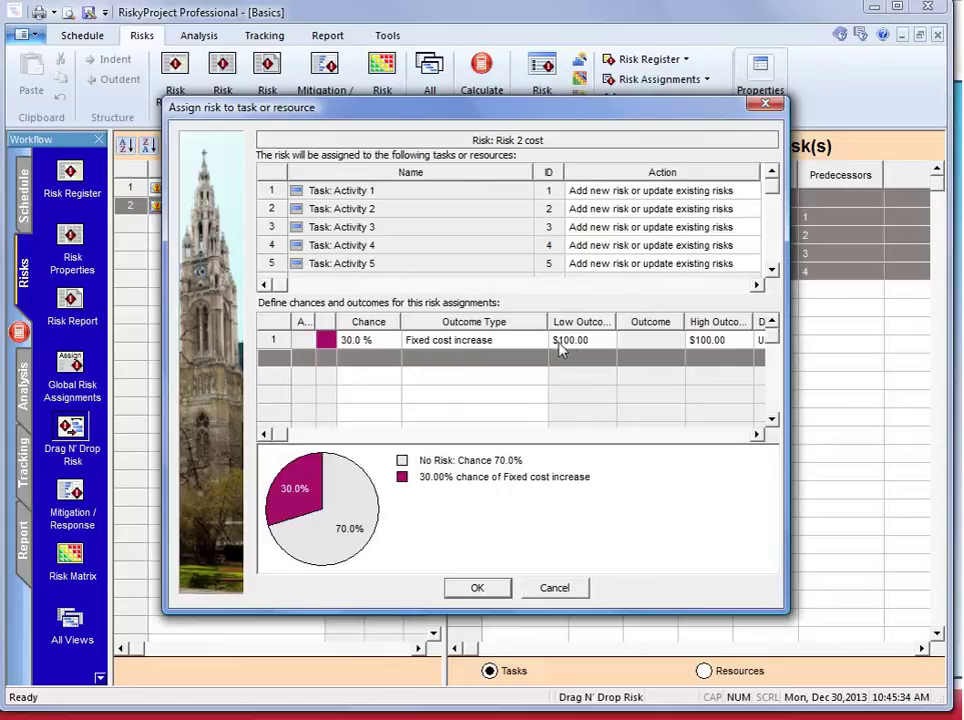
{"action": "left_click", "coordinate": [760, 340]}
{"action": "left_click", "coordinate": [762, 340]}
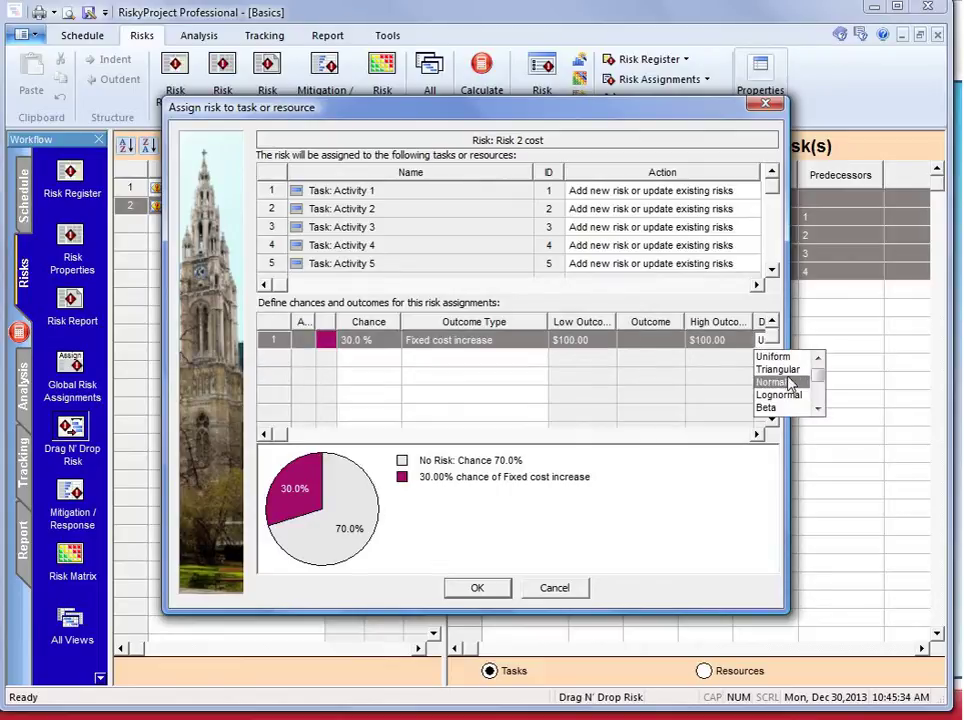
{"action": "left_click", "coordinate": [778, 369]}
{"action": "left_click", "coordinate": [645, 340]}
Set the low outcome to $50 and the high outcome to $250, and apply the Risk 2 cost assignment.
{"action": "left_click", "coordinate": [594, 341]}
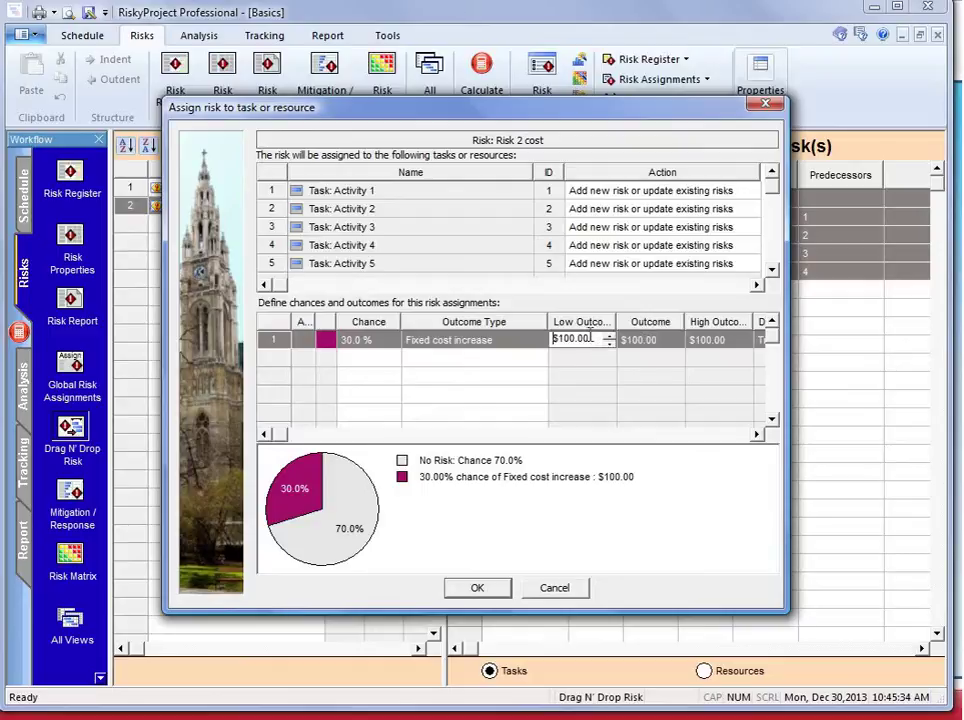
{"action": "type", "text": "50"}
{"action": "left_click", "coordinate": [700, 340]}
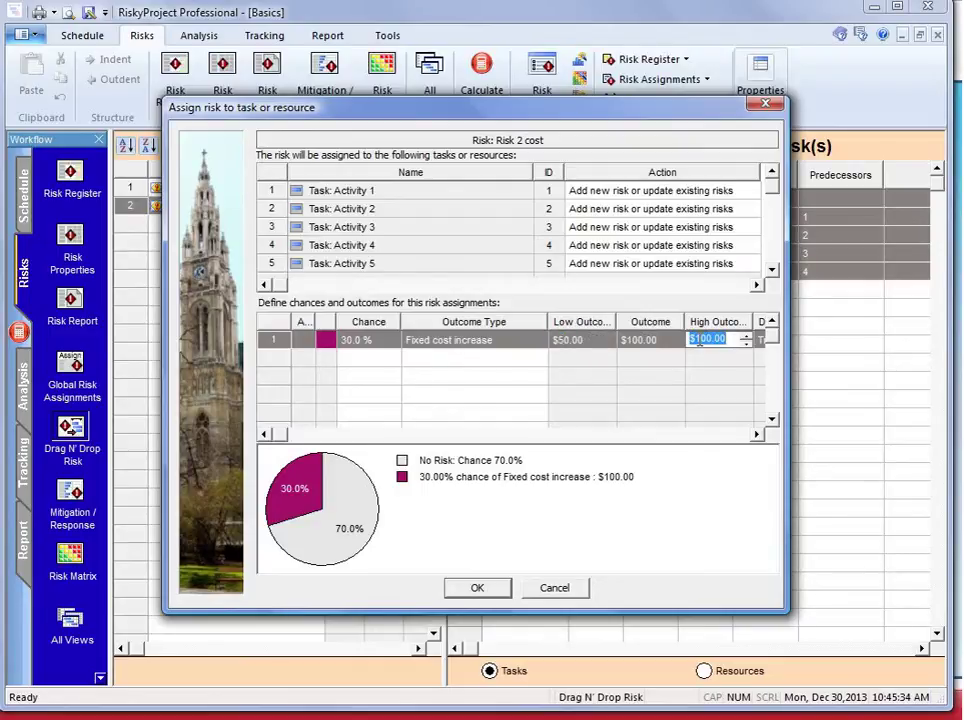
{"action": "type", "text": "250"}
{"action": "key", "text": "Return"}
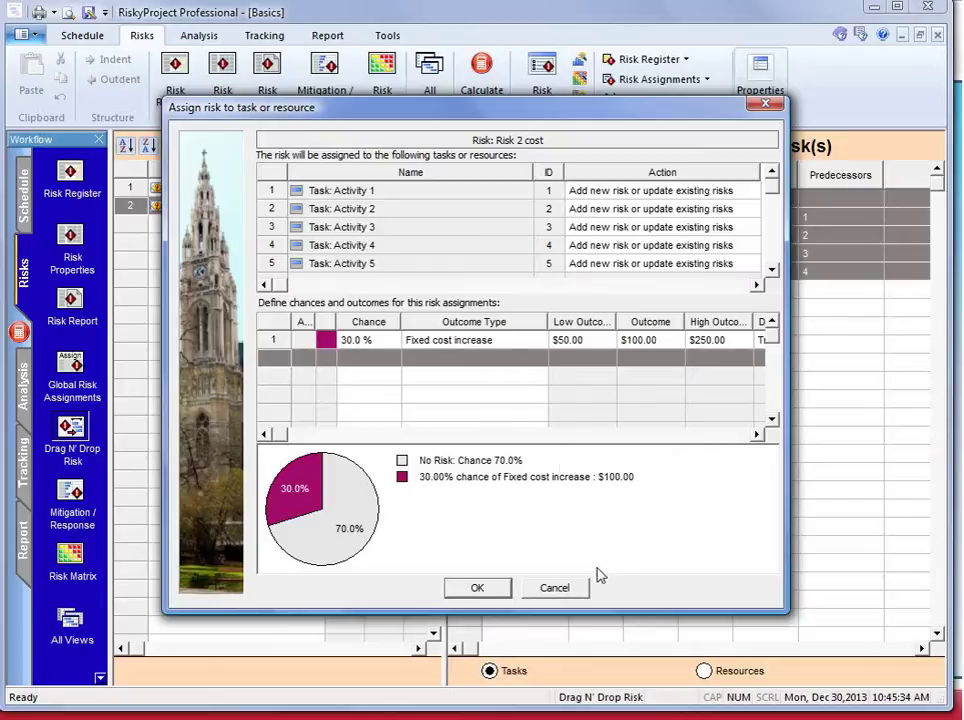
{"action": "left_click", "coordinate": [500, 592]}
Set the low and high durations of Activities 1 through 5 to 0.8 and 1.5 times base duration, with a statistical distribution.
{"action": "left_click", "coordinate": [26, 205]}
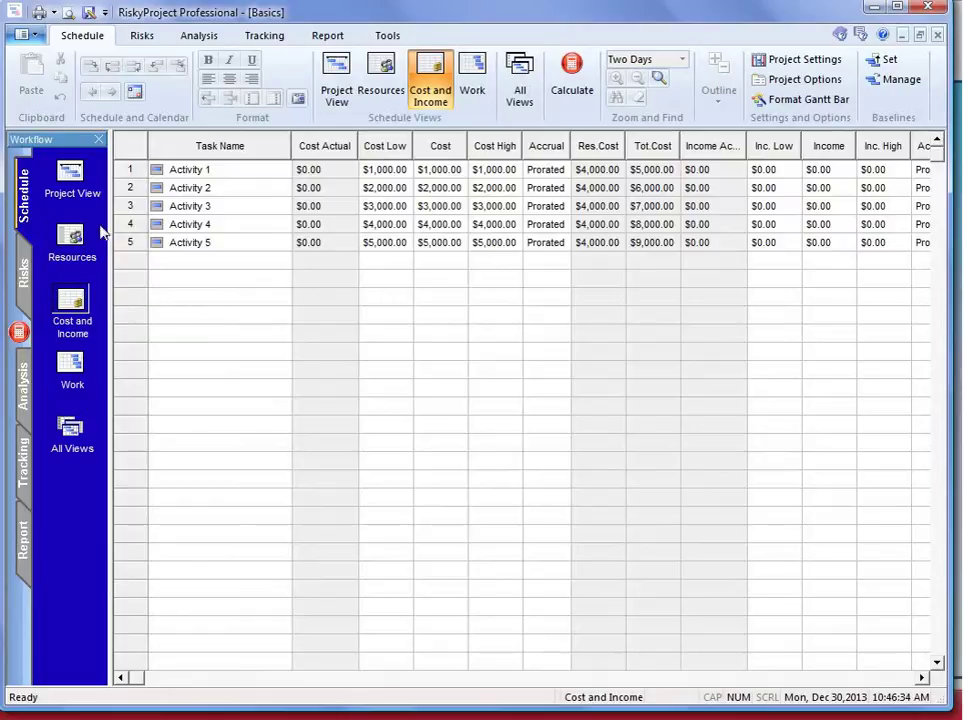
{"action": "left_click", "coordinate": [74, 174]}
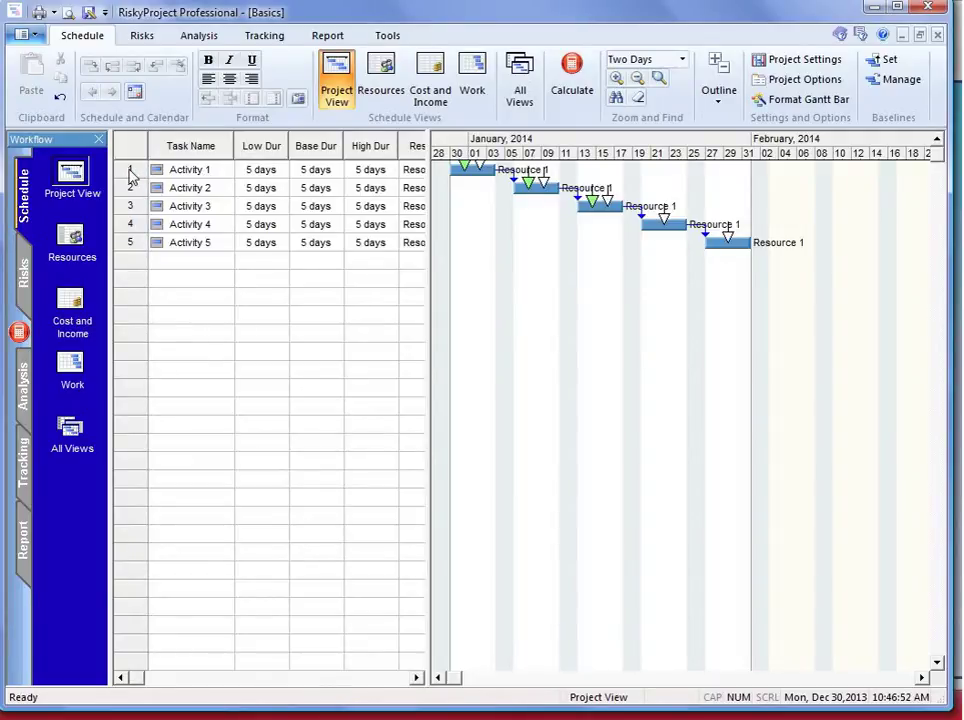
{"action": "left_click_drag", "start_coordinate": [130, 175], "coordinate": [129, 243]}
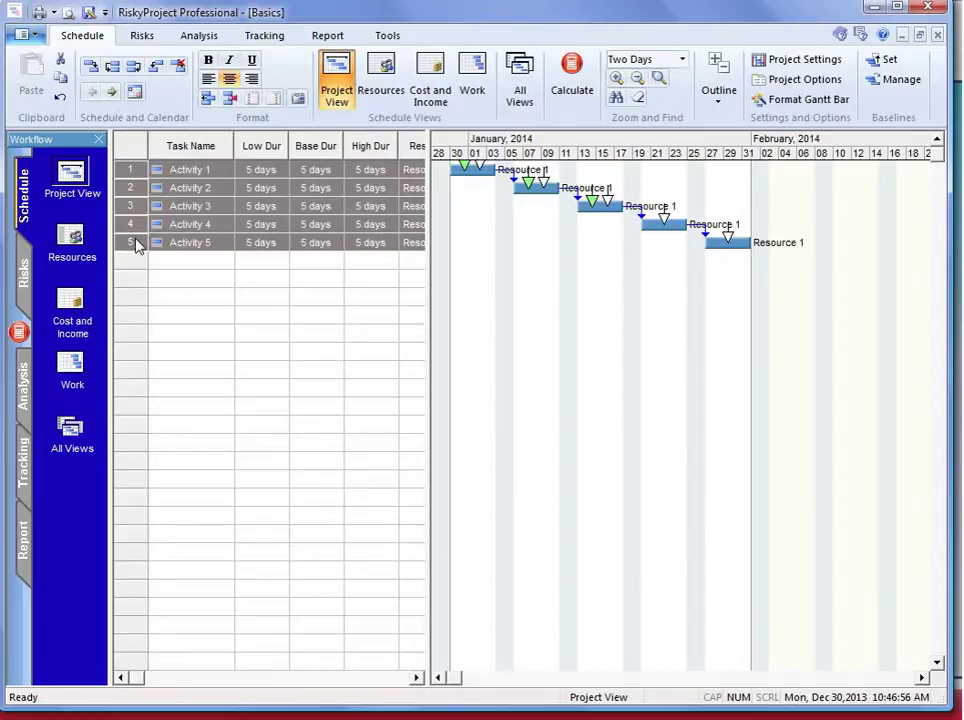
{"action": "right_click", "coordinate": [138, 246]}
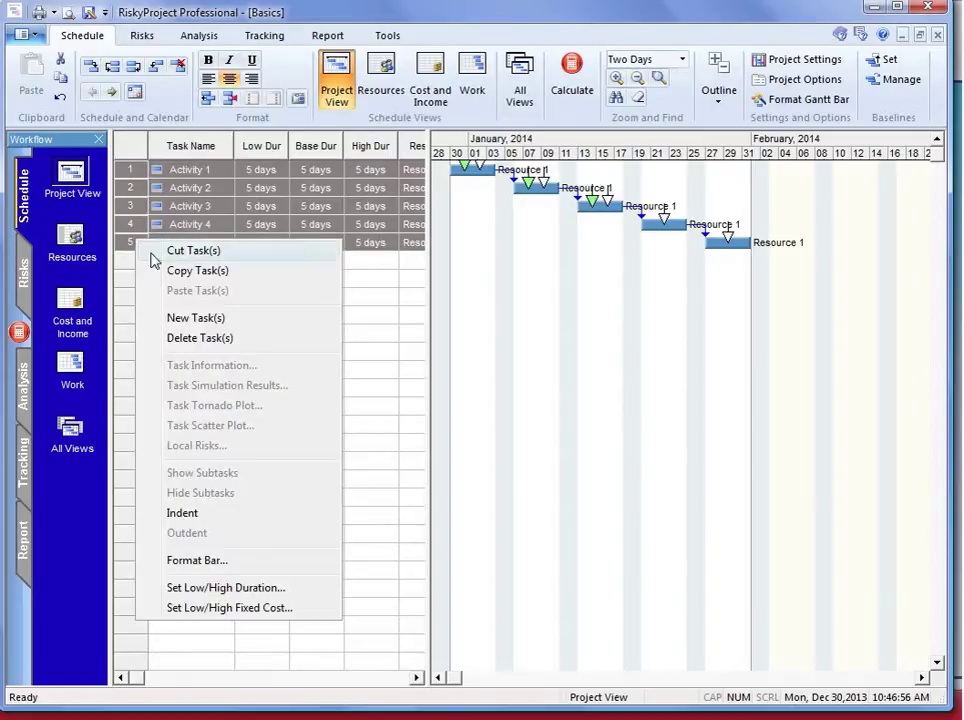
{"action": "left_click", "coordinate": [235, 596]}
{"action": "left_click", "coordinate": [290, 334]}
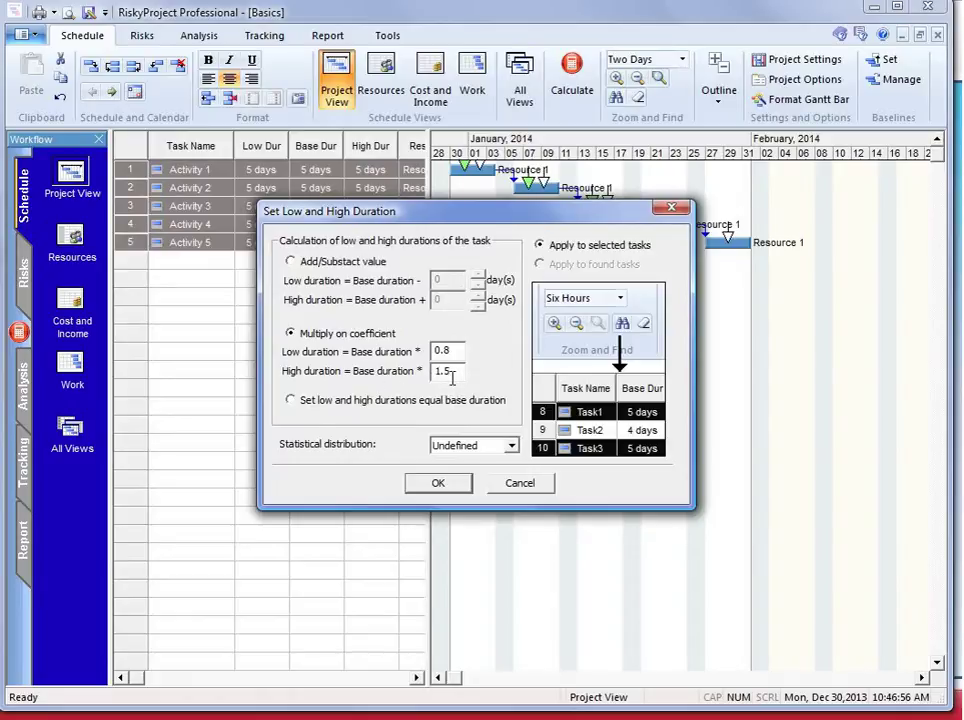
{"action": "left_click", "coordinate": [511, 446]}
{"action": "left_click", "coordinate": [491, 487]}
{"action": "left_click", "coordinate": [441, 487]}
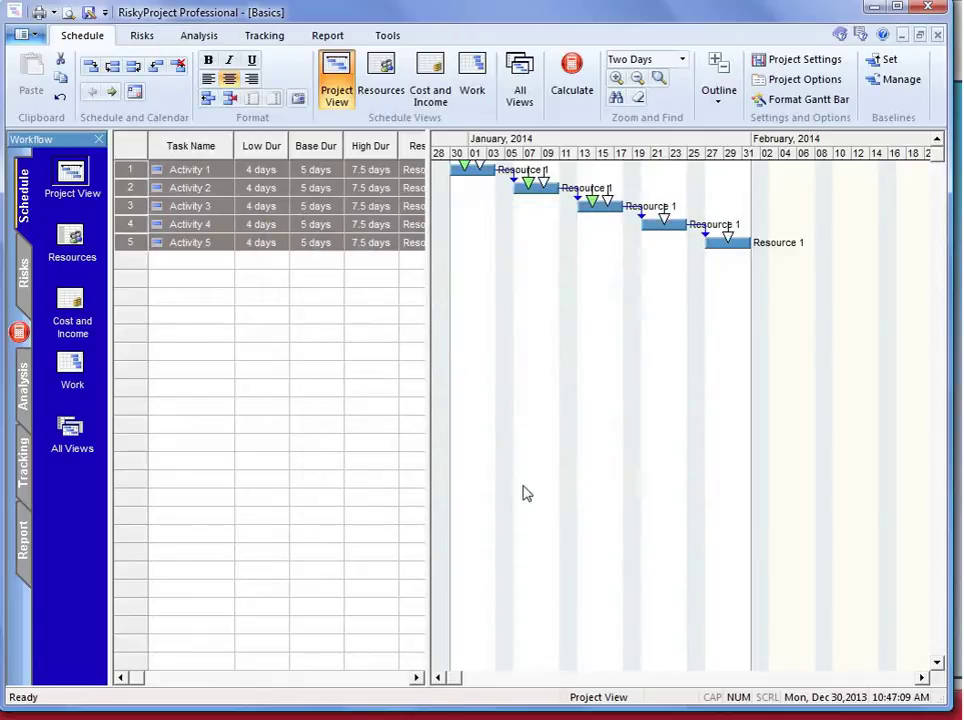
Set the low and high fixed costs of Activities 1 through 5 to 0.95 and 1.1 times base cost with a Triangular distribution.
{"action": "left_click", "coordinate": [86, 340]}
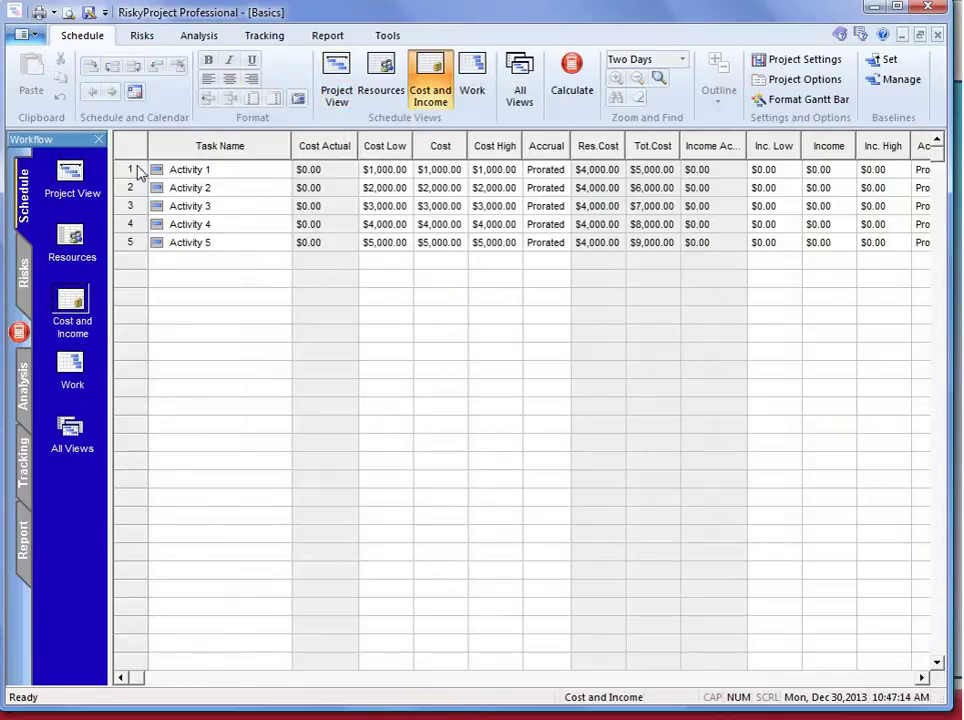
{"action": "left_click_drag", "start_coordinate": [139, 171], "coordinate": [136, 245]}
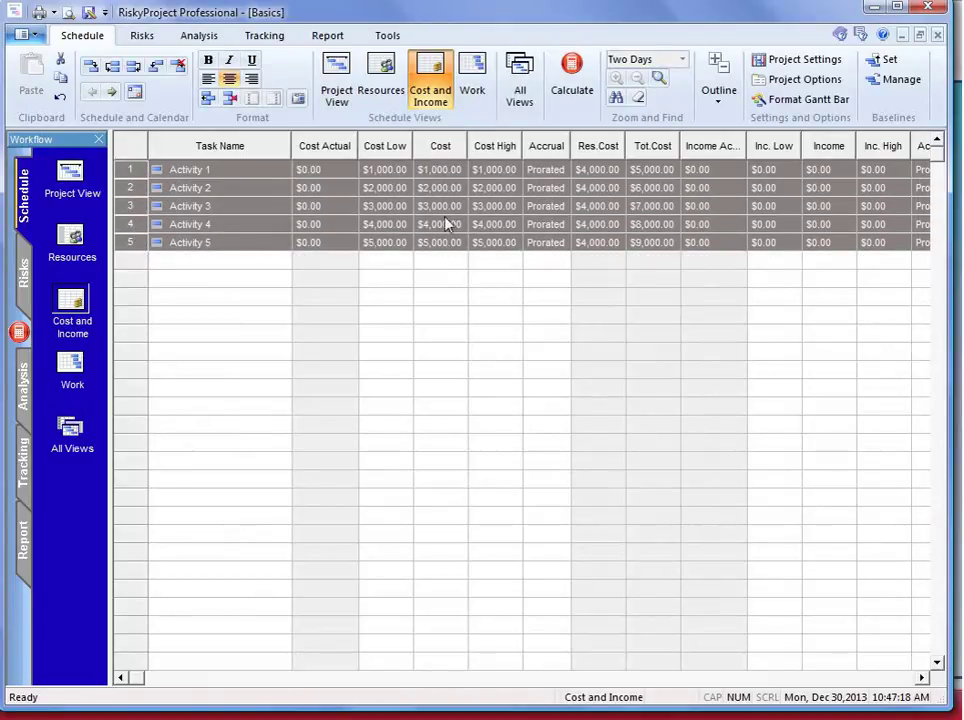
{"action": "right_click", "coordinate": [125, 243]}
{"action": "left_click", "coordinate": [236, 610]}
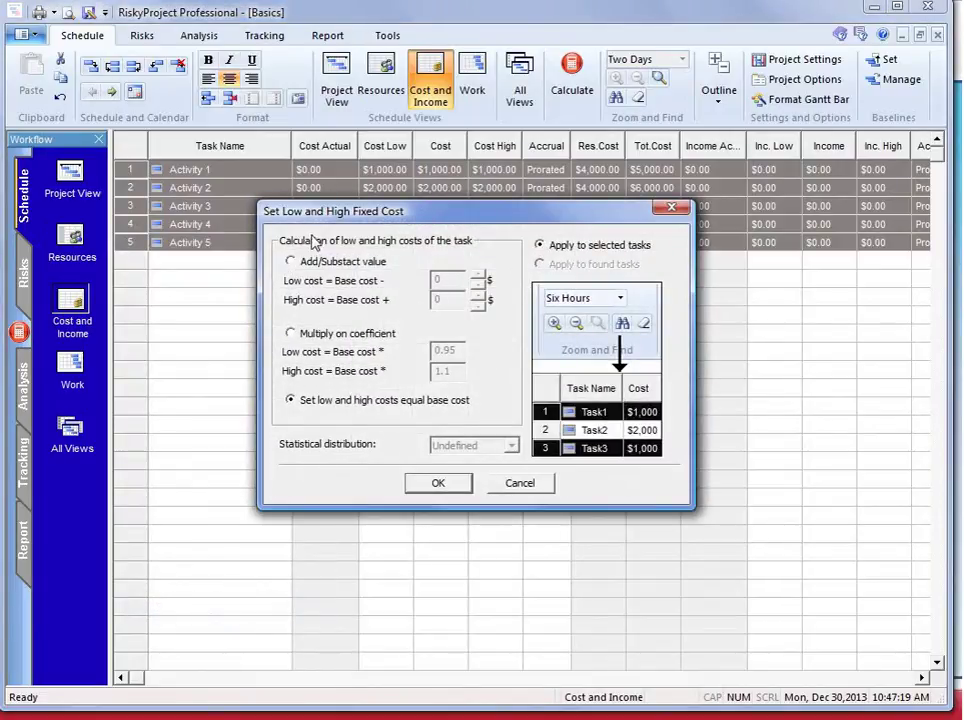
{"action": "left_click", "coordinate": [291, 334]}
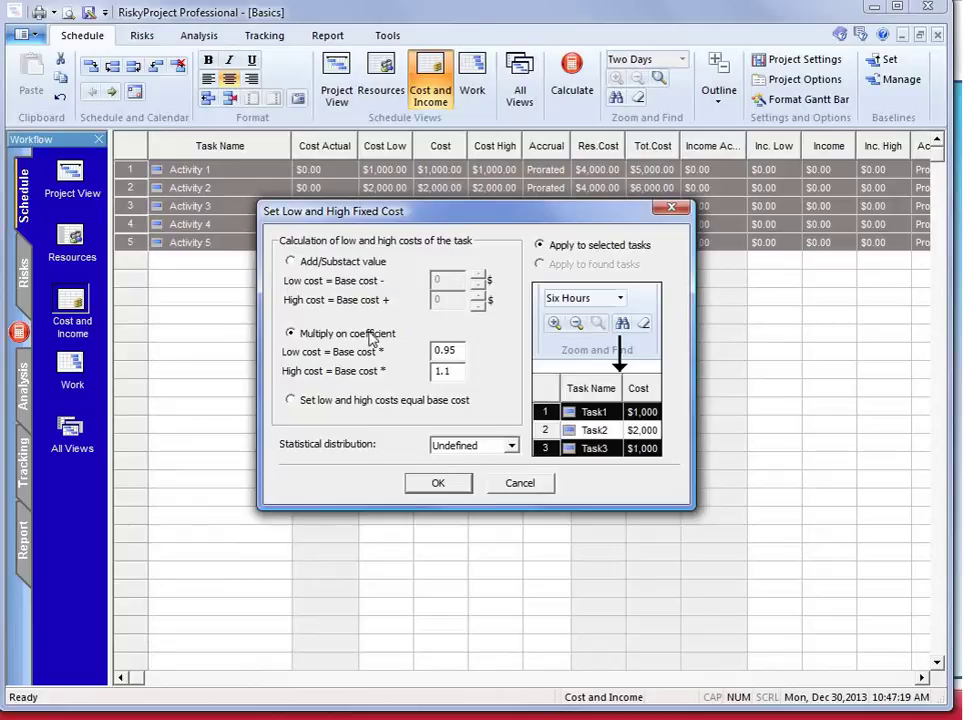
{"action": "left_click", "coordinate": [511, 446]}
{"action": "left_click", "coordinate": [490, 486]}
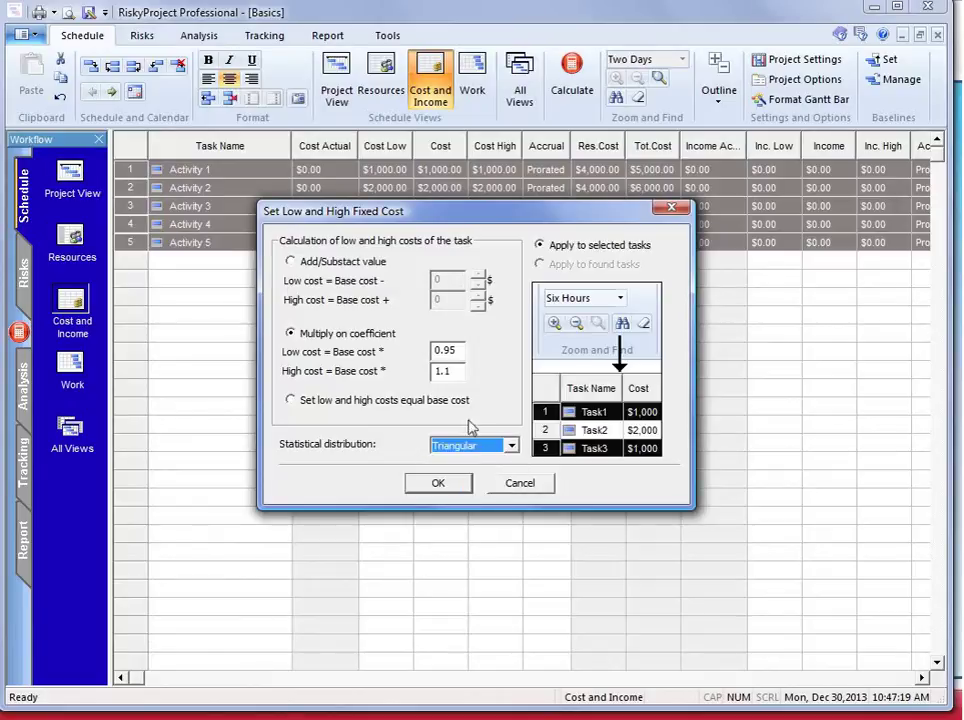
{"action": "left_click", "coordinate": [458, 486]}
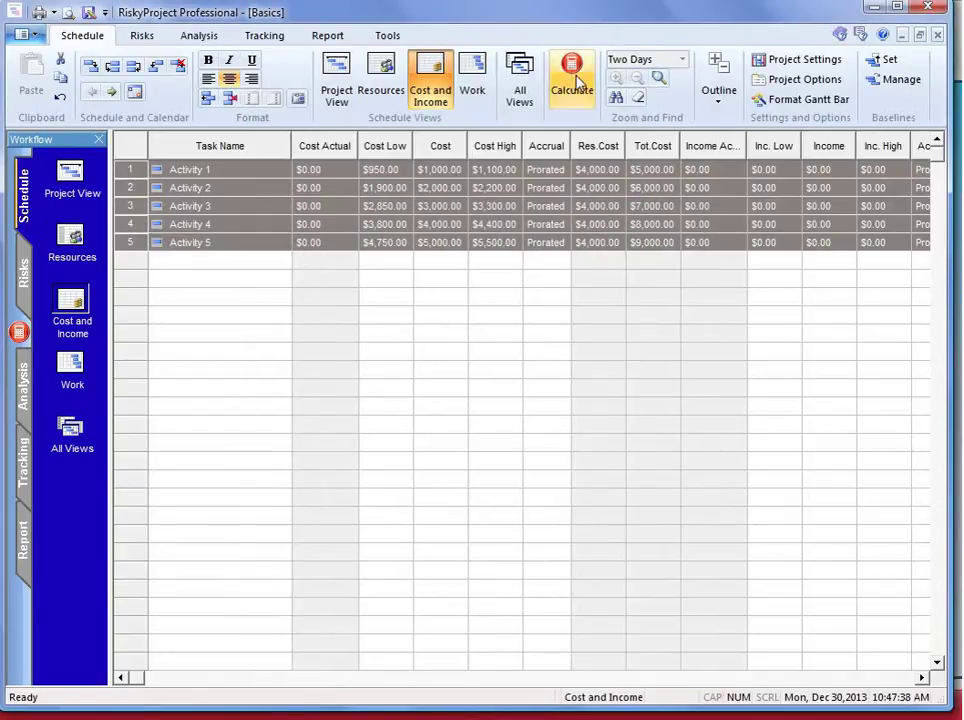
Calculate the project with its risks and uncertainties, and open the risk register.
{"action": "left_click", "coordinate": [578, 82]}
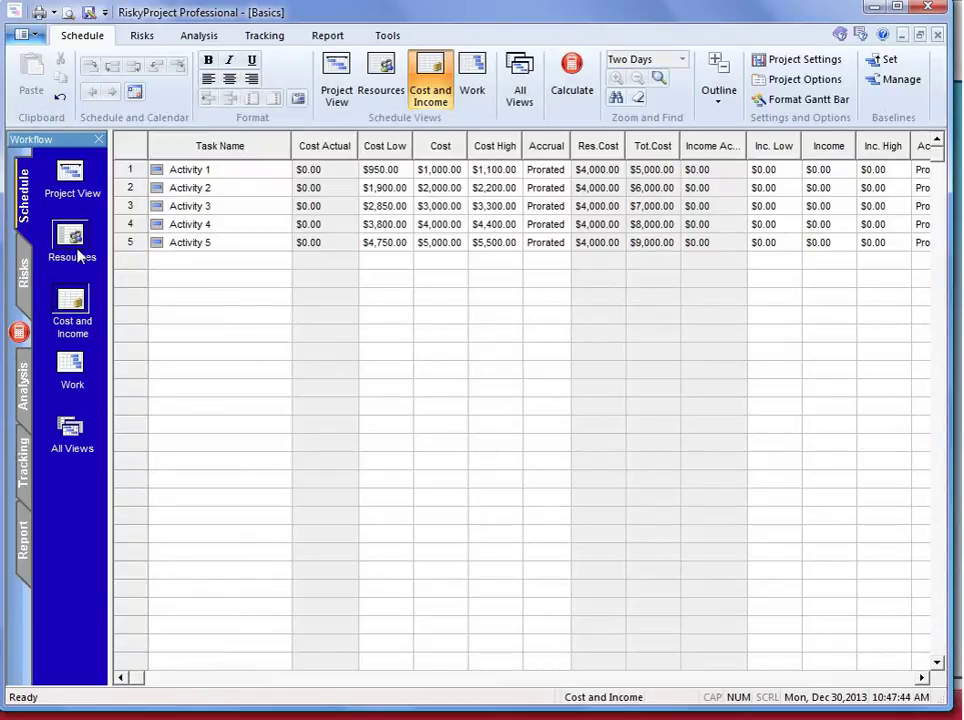
{"action": "left_click", "coordinate": [30, 282]}
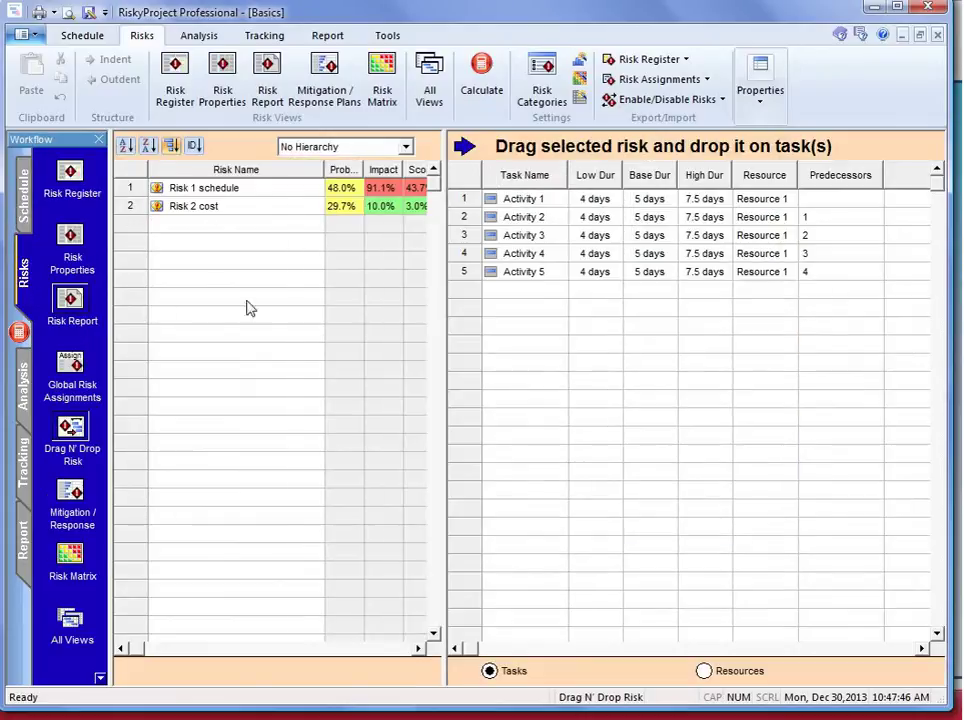
{"action": "left_click", "coordinate": [80, 186]}
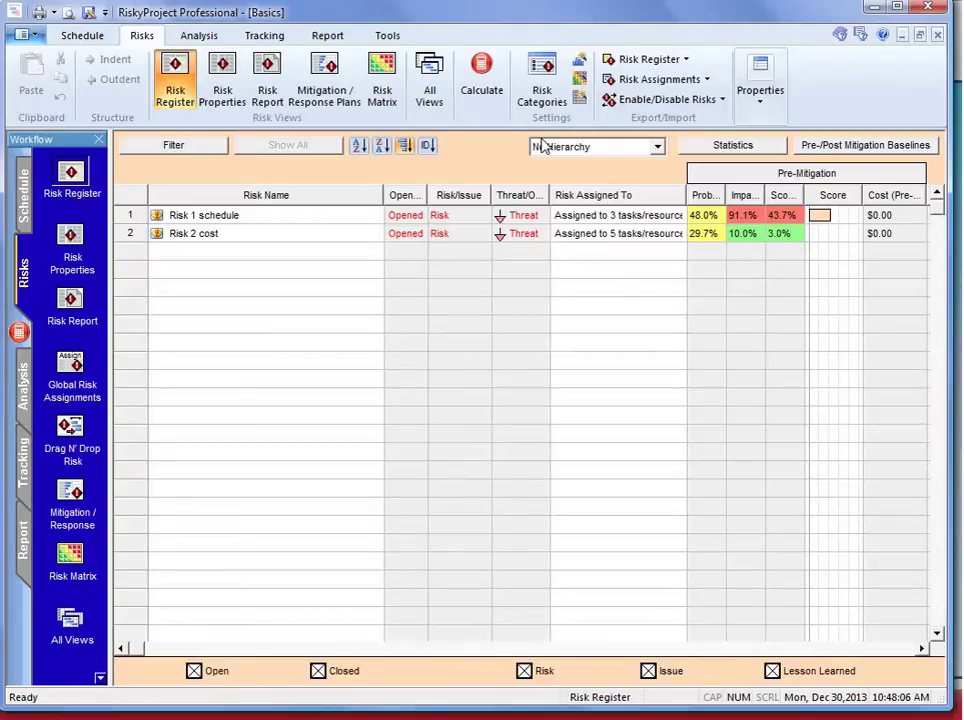
Rank the risks in the risk register by their Duration impact.
{"action": "left_click", "coordinate": [658, 147]}
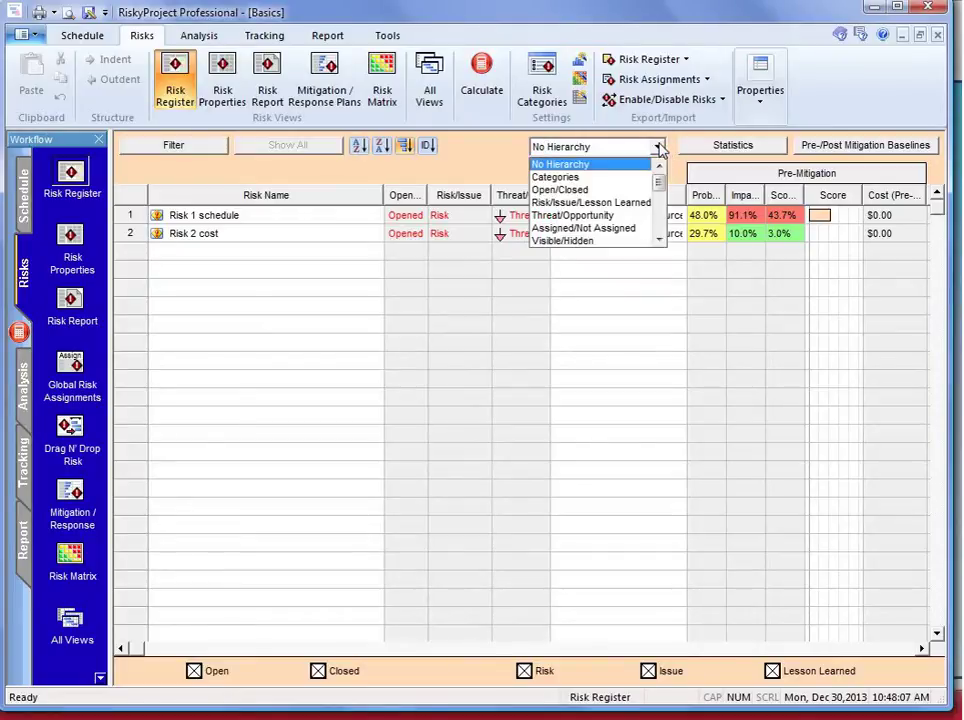
{"action": "left_click", "coordinate": [658, 240]}
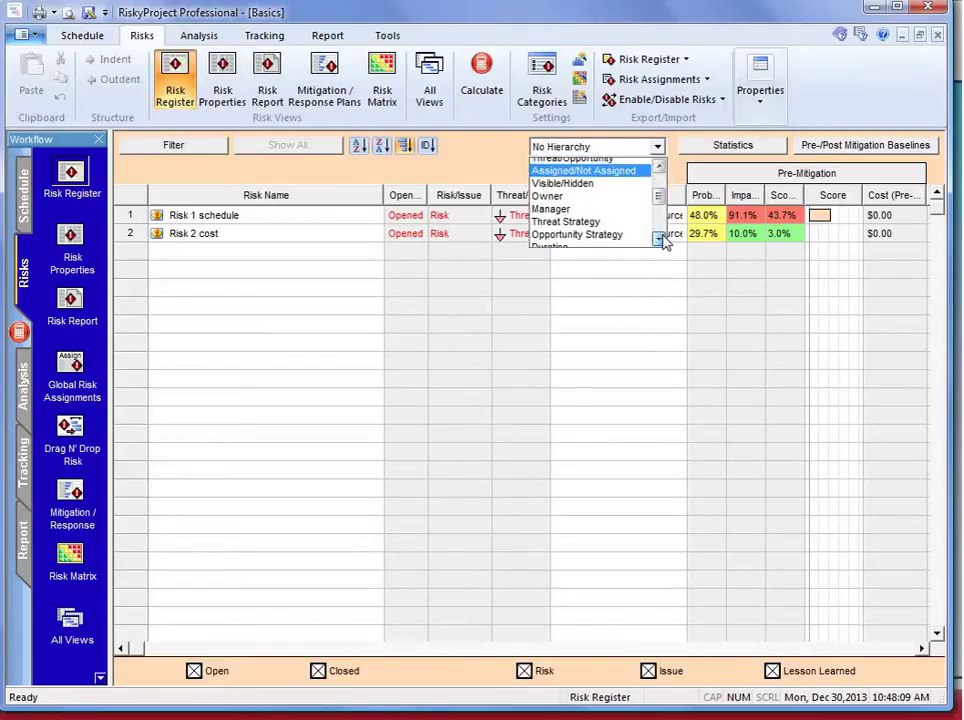
{"action": "left_click", "coordinate": [660, 240]}
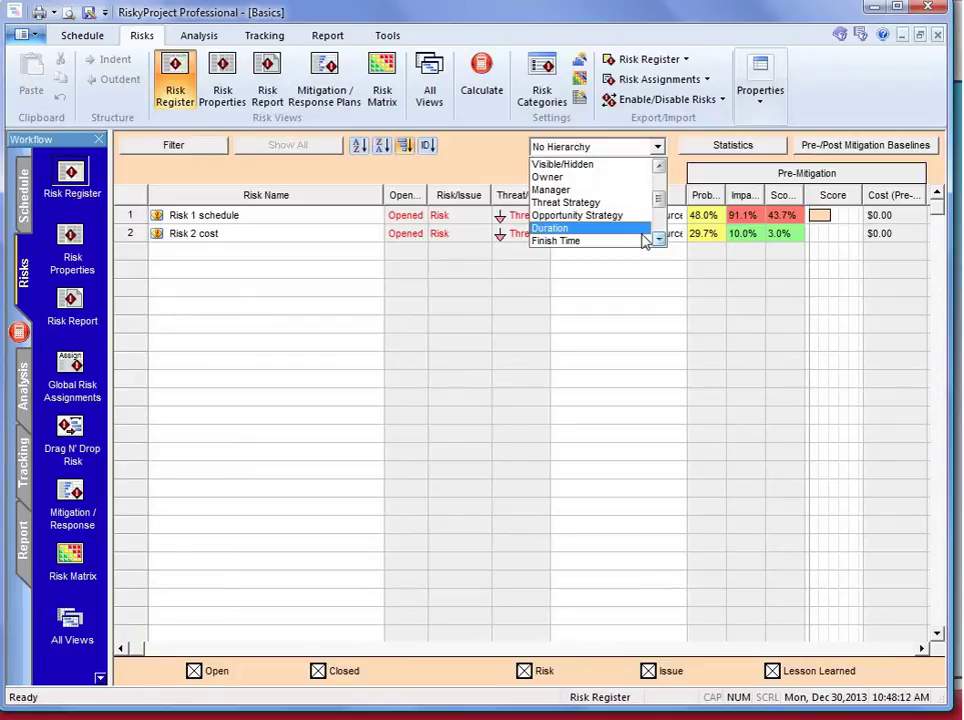
{"action": "left_click", "coordinate": [642, 232]}
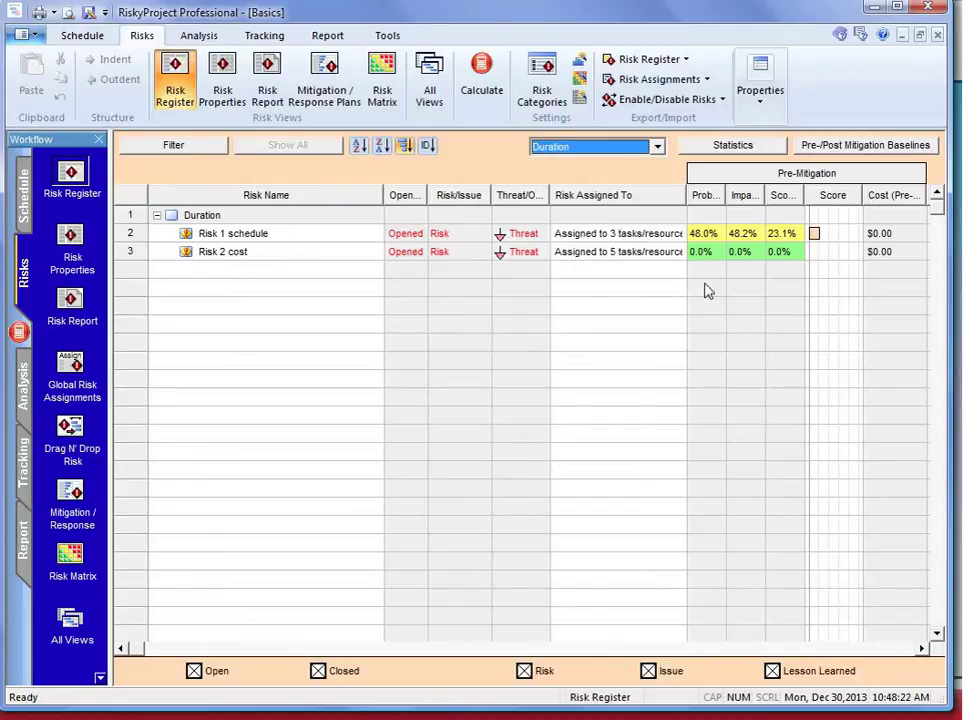
Switch the risk register hierarchy to Cost and compare the probability, impact and score of the two risks.
{"action": "left_click", "coordinate": [658, 148]}
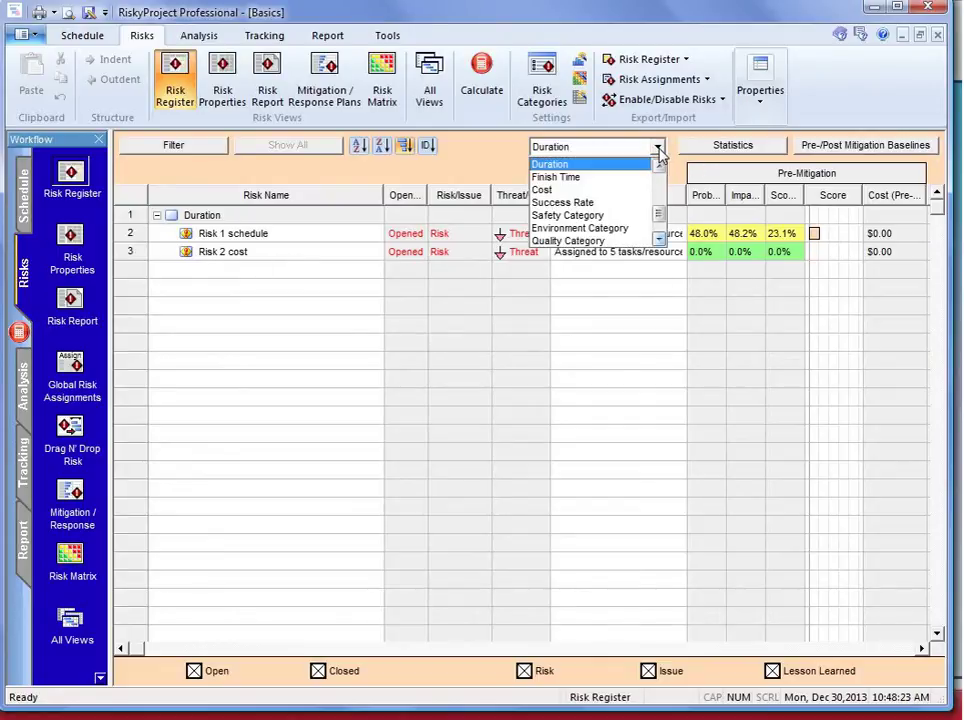
{"action": "left_click", "coordinate": [619, 190]}
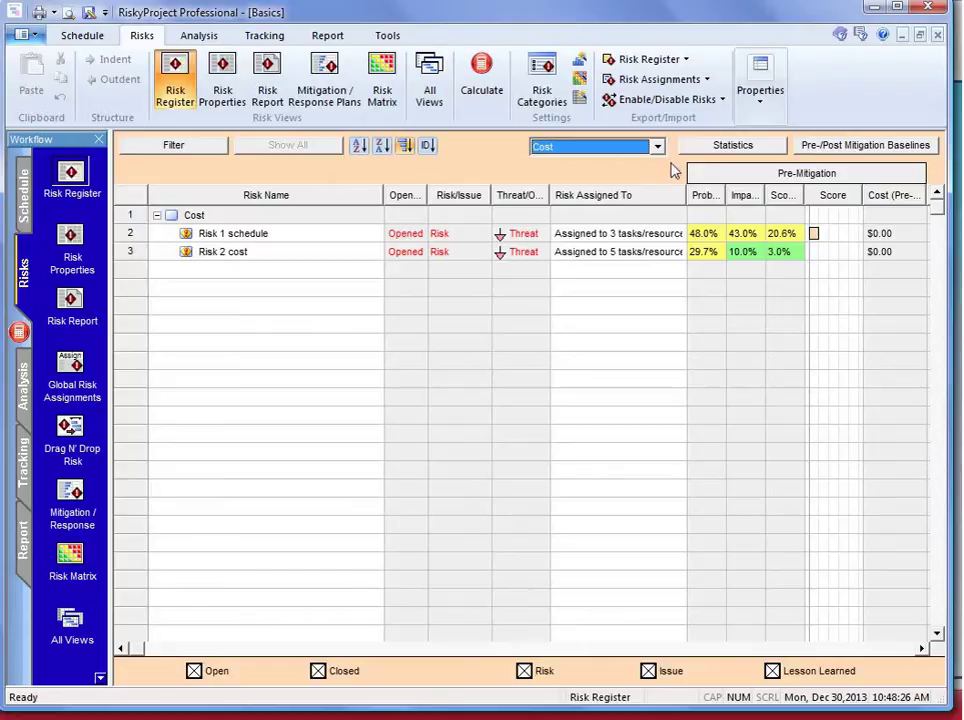
{"action": "left_click", "coordinate": [389, 329]}
{"action": "left_click", "coordinate": [349, 303]}
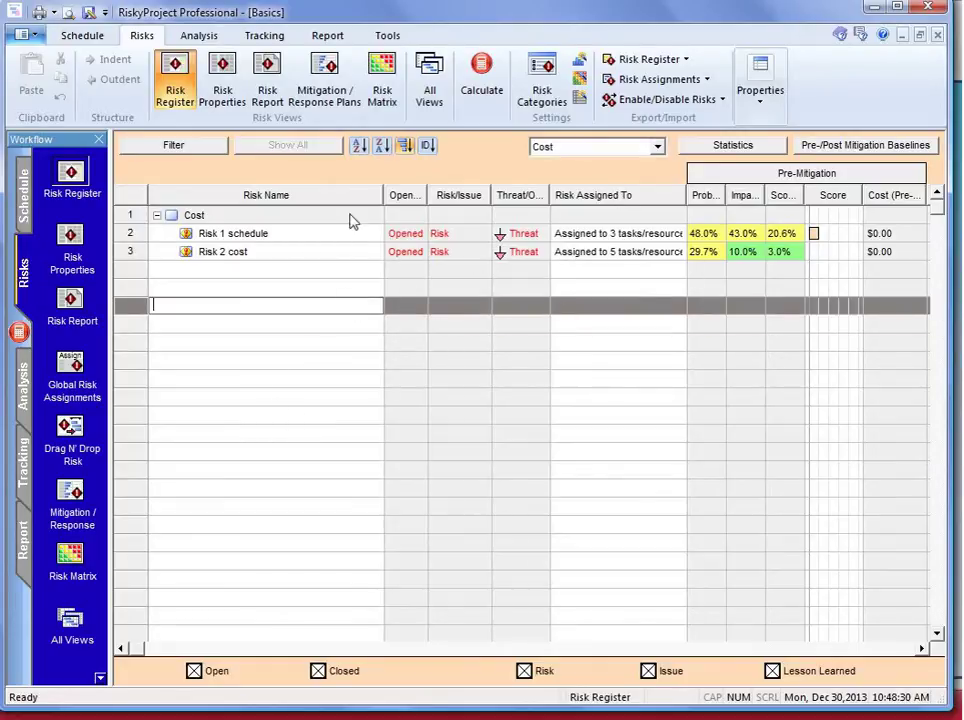
{"action": "left_click", "coordinate": [140, 235]}
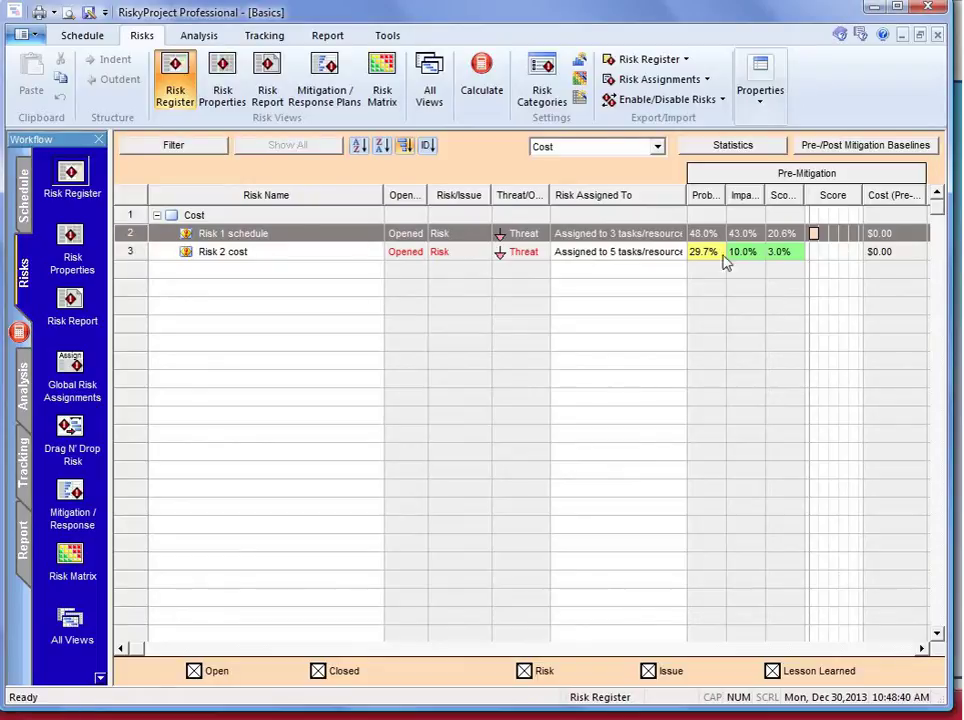
{"action": "left_click", "coordinate": [240, 252]}
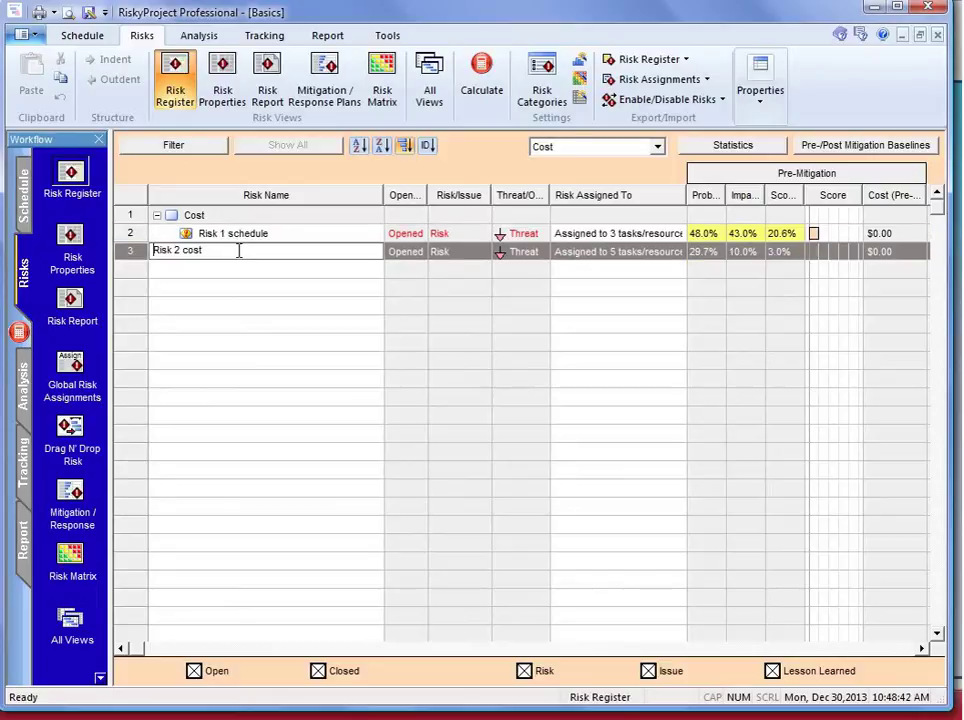
{"action": "left_click", "coordinate": [129, 233]}
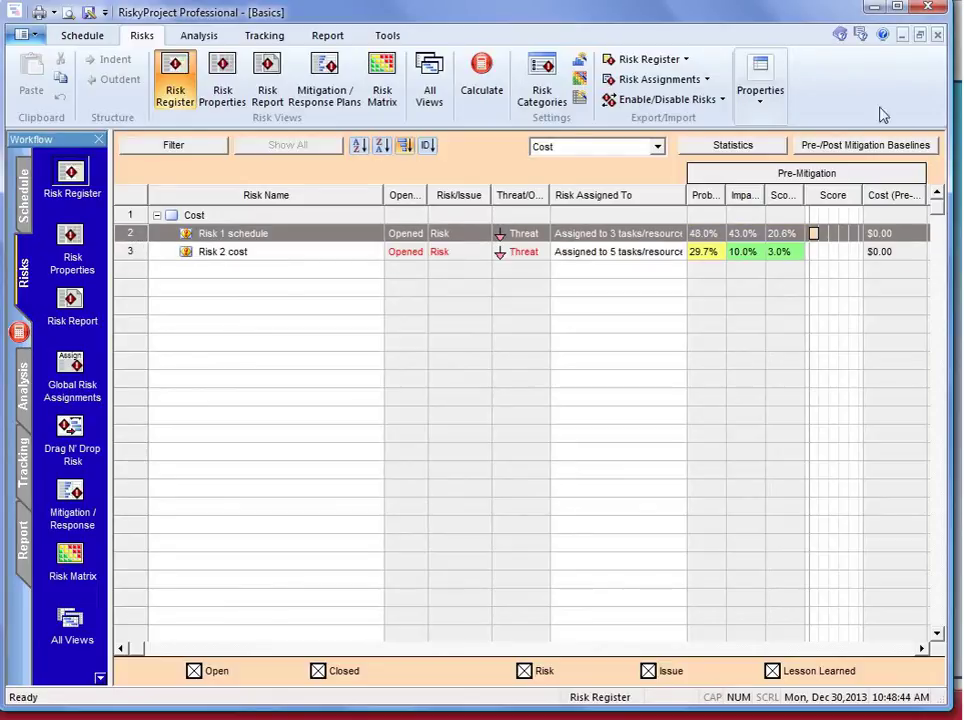
Switch the risk register to No Hierarchy to compare the overall probability, impact and score of the two risks.
{"action": "left_click", "coordinate": [657, 147]}
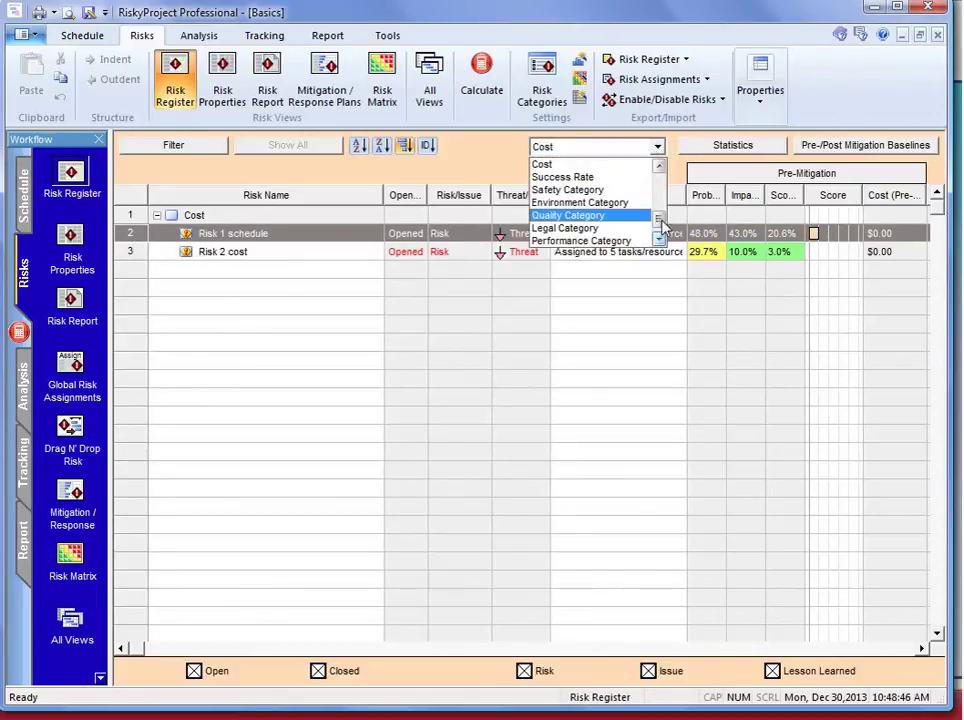
{"action": "scroll", "coordinate": [660, 190], "scroll_direction": "up", "scroll_amount": 3}
{"action": "left_click", "coordinate": [626, 165]}
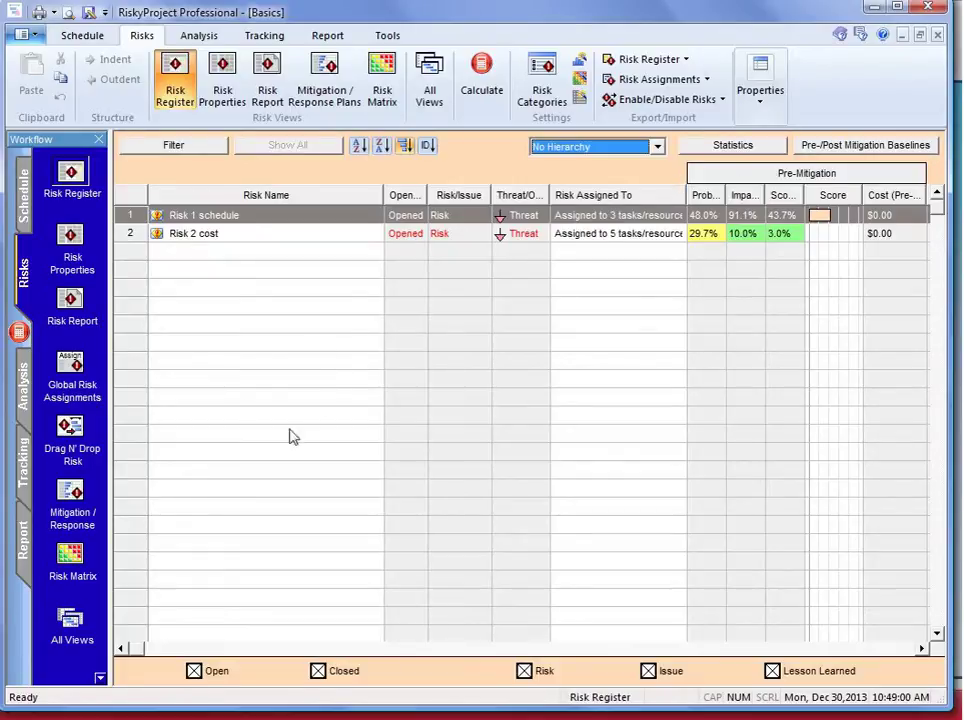
Review the project schedule with risks in the Result Gantt and open the project summary.
{"action": "left_click", "coordinate": [192, 38]}
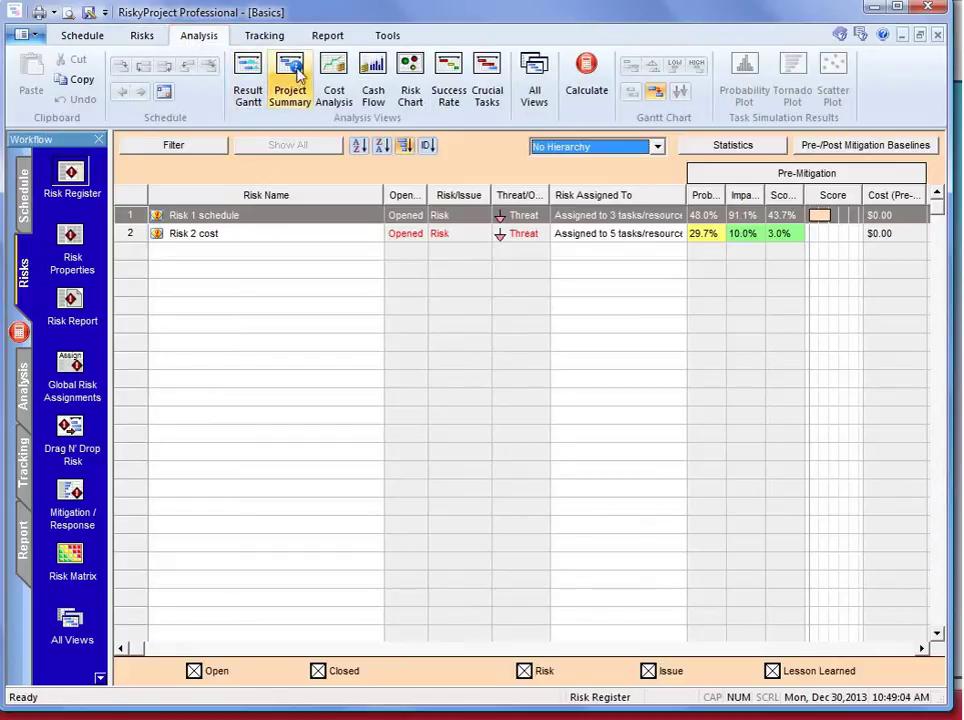
{"action": "left_click", "coordinate": [250, 70]}
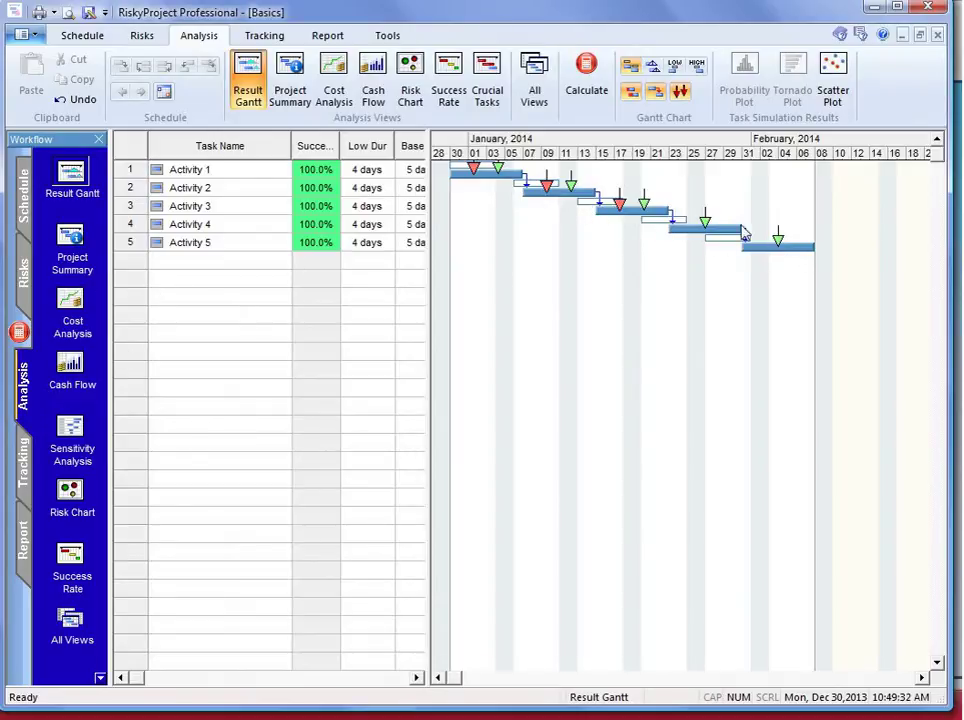
{"action": "left_click", "coordinate": [72, 245]}
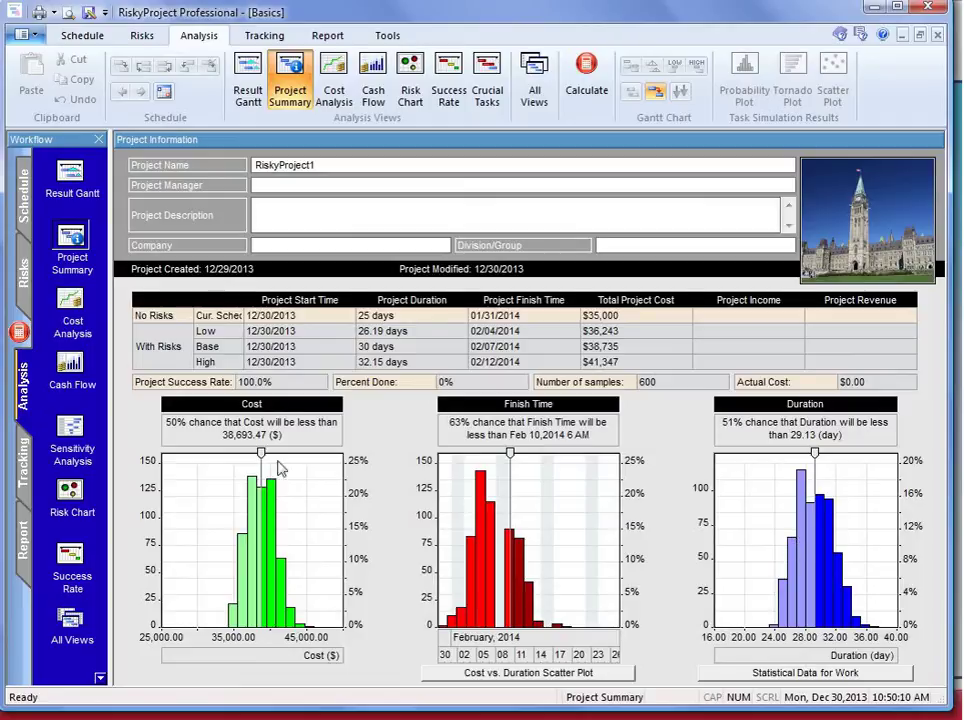
Examine the Cost simulation results as combined frequency and cumulative probability charts, moving the cost marker to about $40,332.
{"action": "double_click", "coordinate": [291, 529]}
{"action": "left_click", "coordinate": [720, 141]}
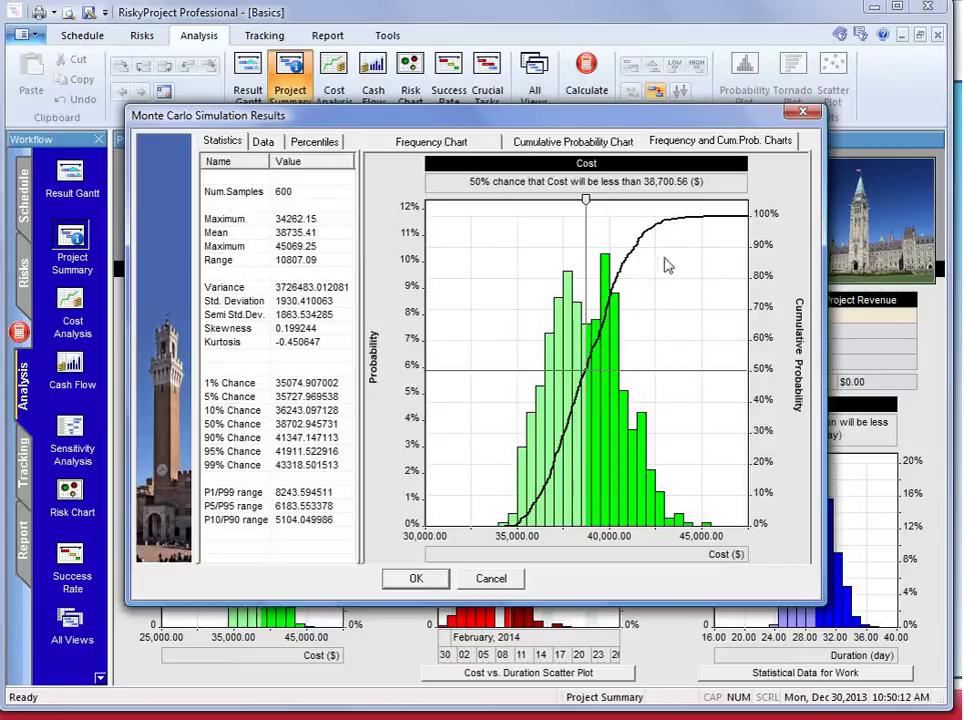
{"action": "left_click_drag", "start_coordinate": [588, 202], "coordinate": [618, 222]}
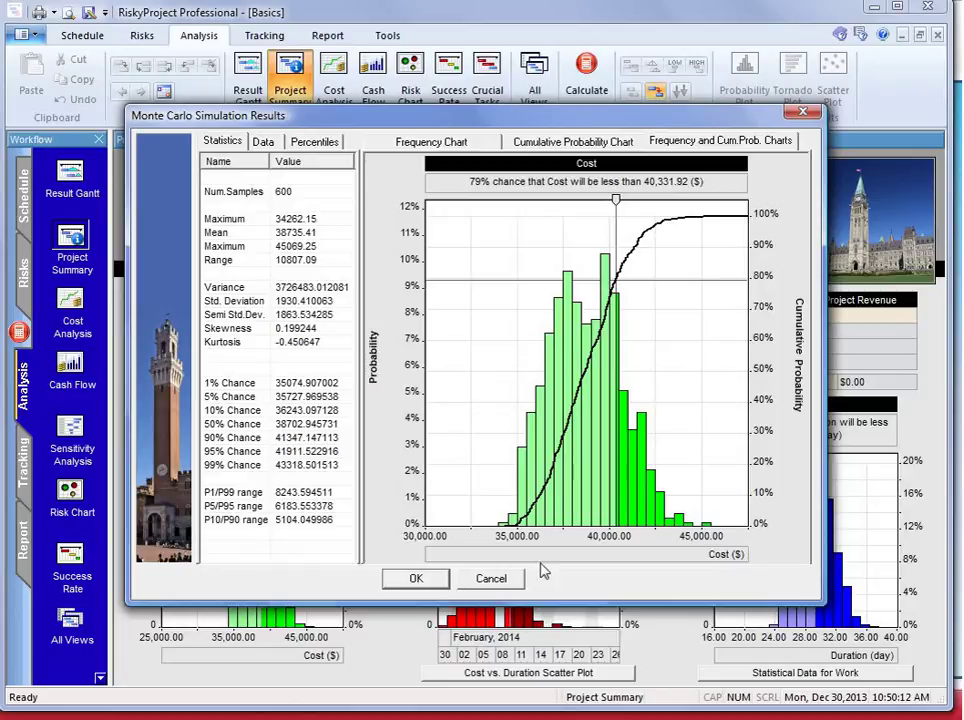
{"action": "right_click", "coordinate": [572, 343]}
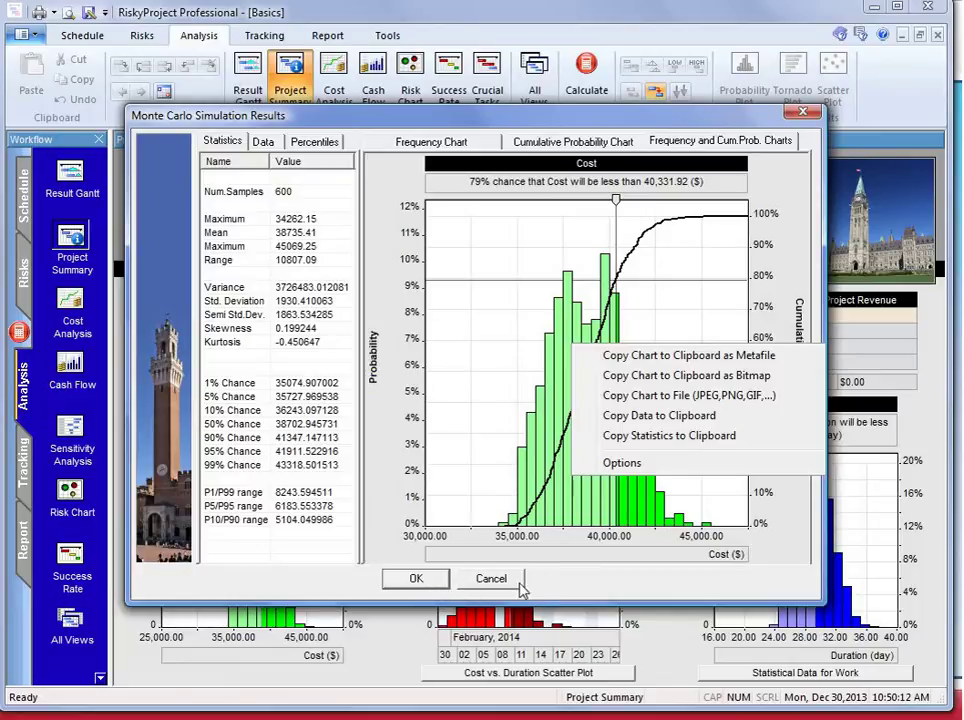
{"action": "left_click", "coordinate": [430, 580]}
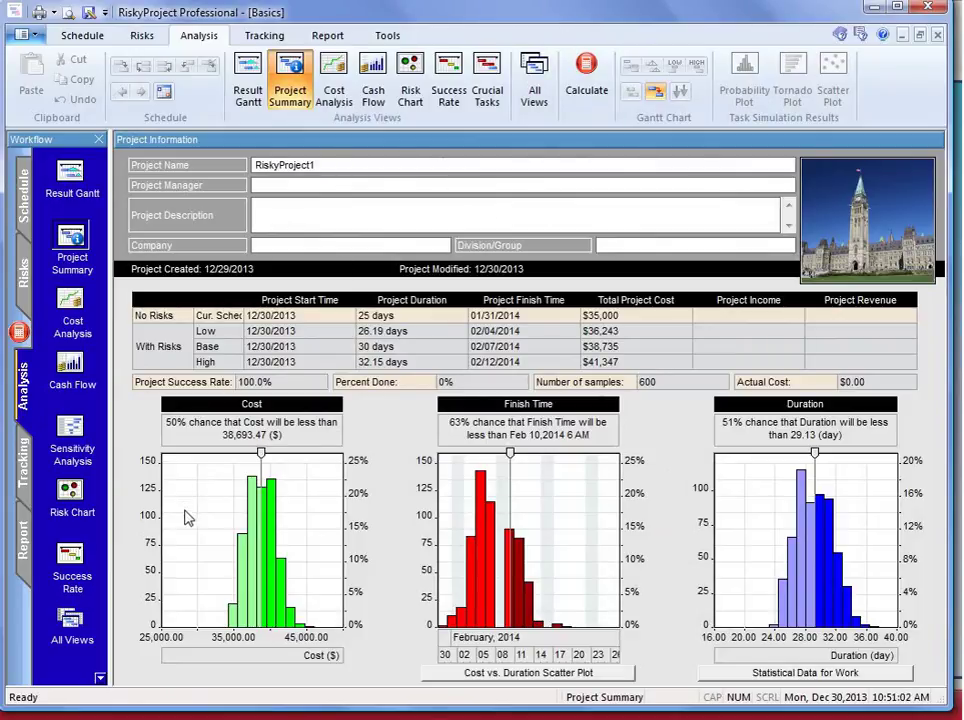
Open the sensitivity analysis, include risks alongside task duration, and compare their effect on project Duration and on Cost.
{"action": "left_click", "coordinate": [73, 450]}
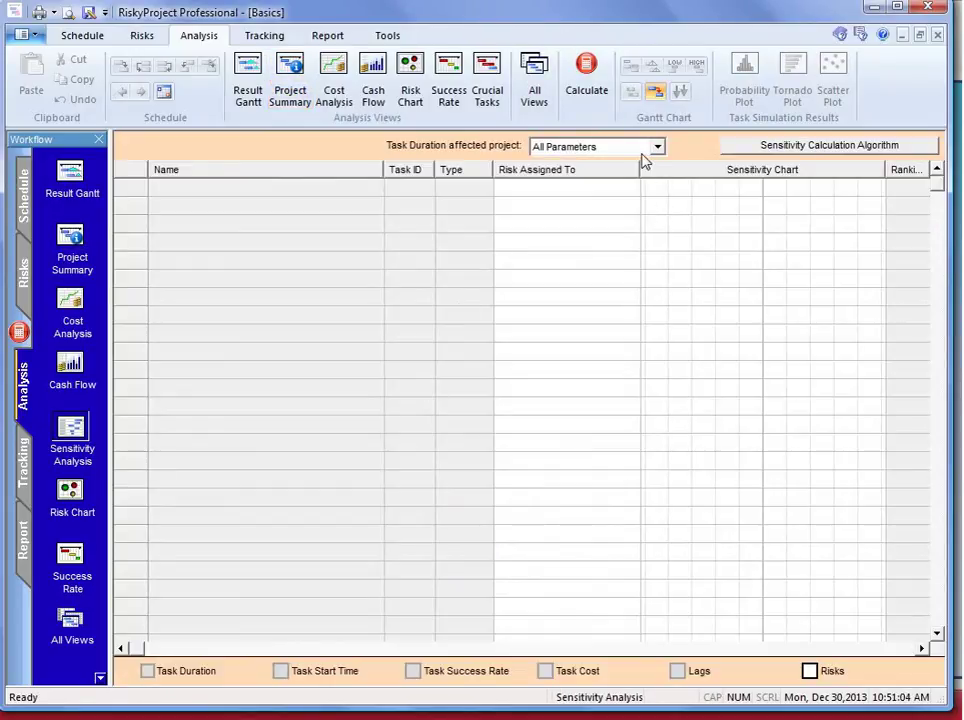
{"action": "left_click", "coordinate": [810, 671]}
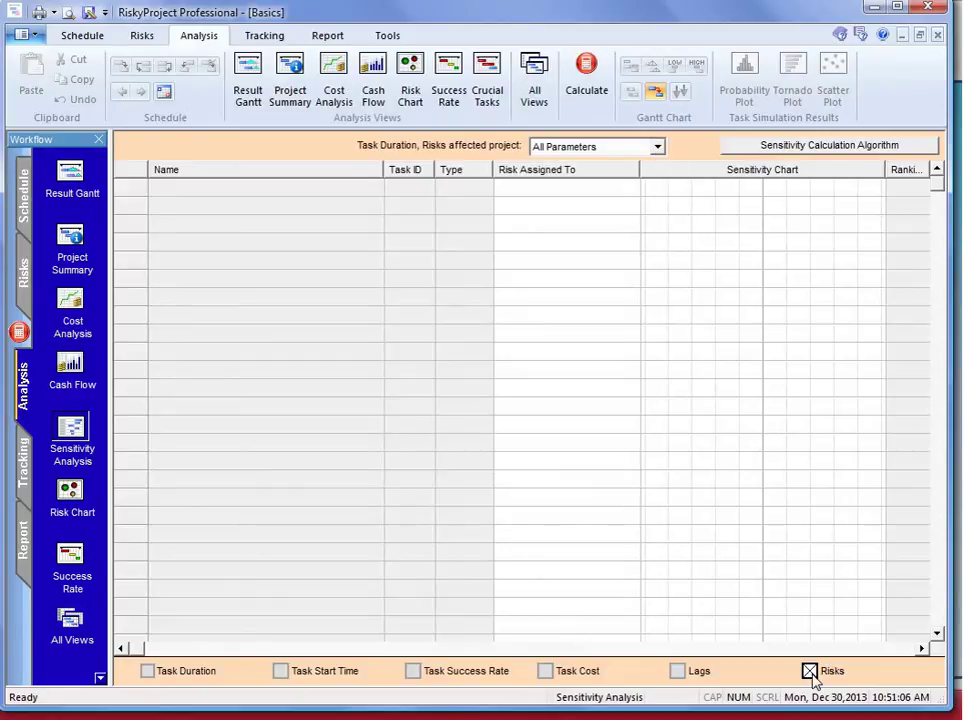
{"action": "left_click", "coordinate": [598, 90]}
{"action": "left_click", "coordinate": [657, 146]}
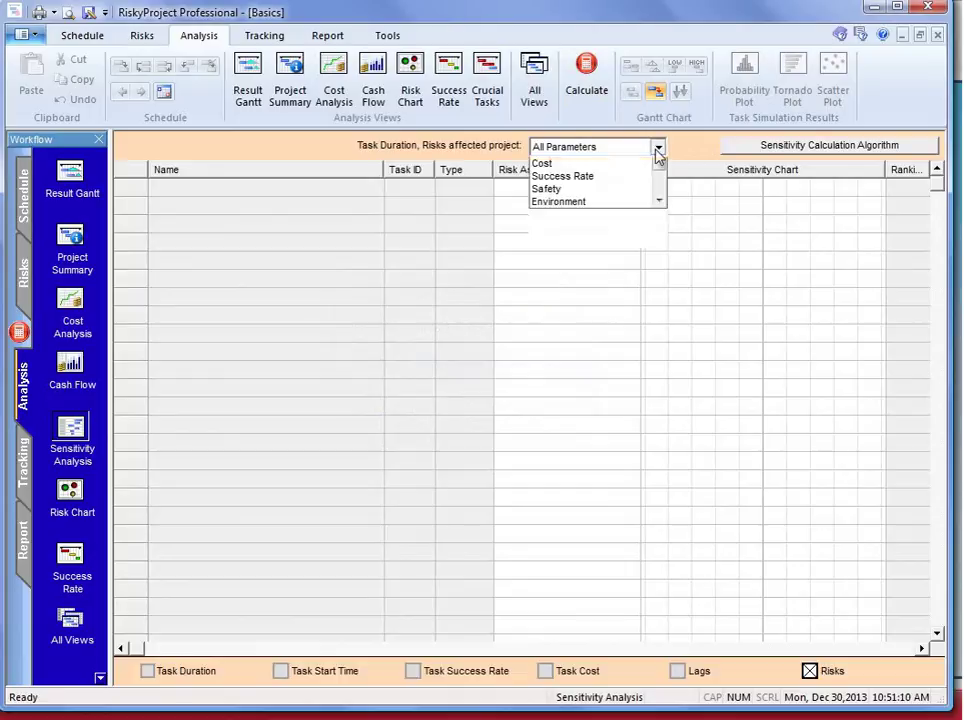
{"action": "left_click", "coordinate": [624, 178]}
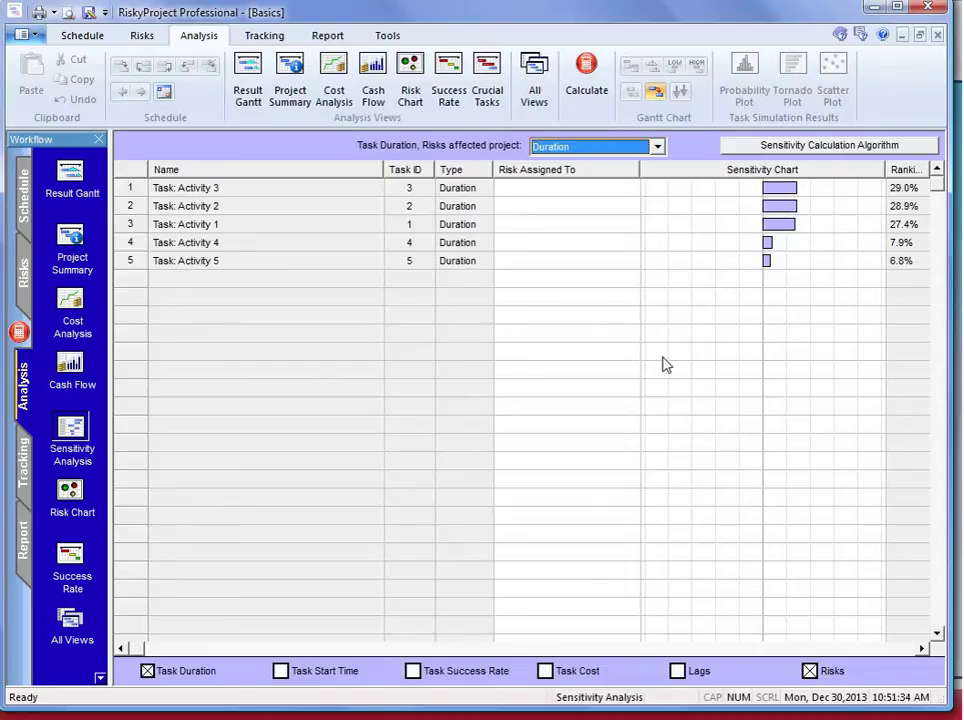
{"action": "left_click", "coordinate": [657, 147]}
{"action": "left_click", "coordinate": [615, 190]}
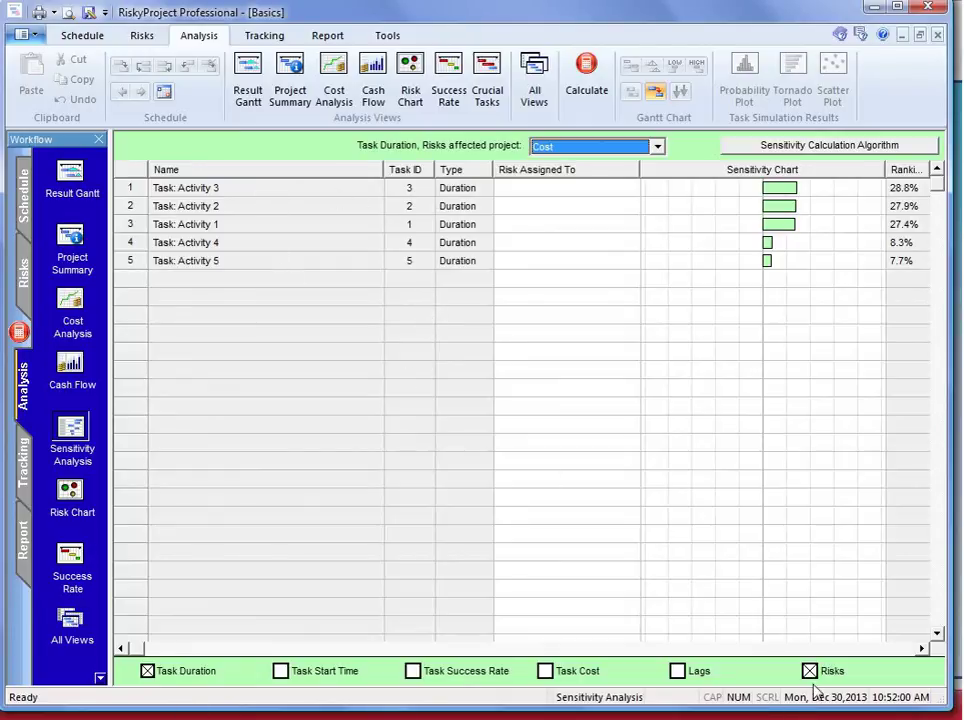
Try to show only the risks in the sensitivity analysis, excluding task duration and covering All Parameters.
{"action": "left_click", "coordinate": [147, 671]}
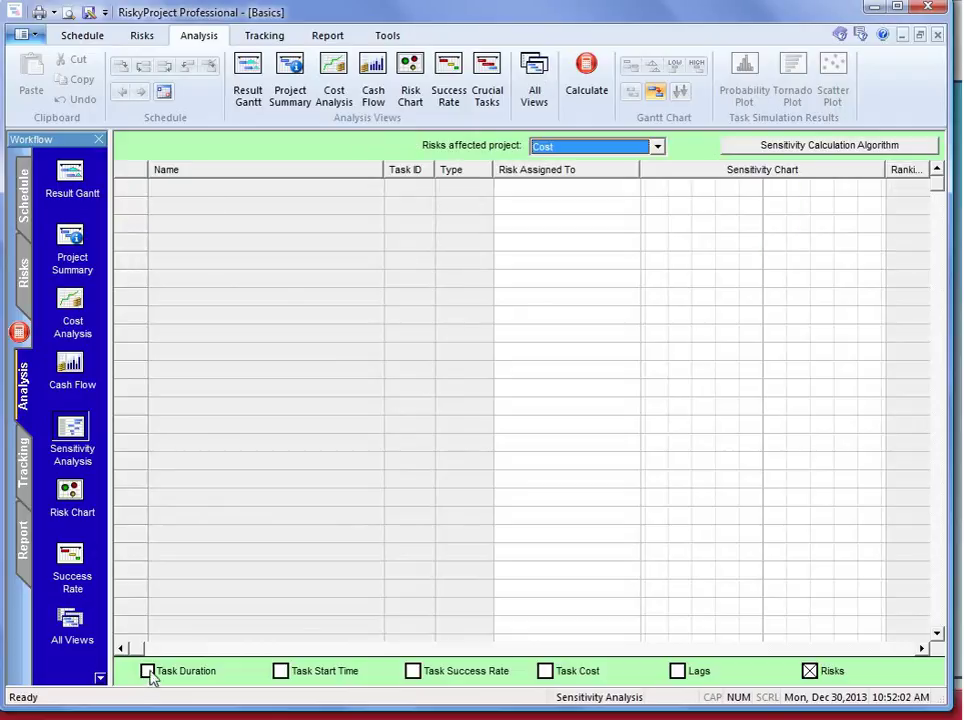
{"action": "left_click", "coordinate": [657, 146]}
{"action": "left_click_drag", "start_coordinate": [660, 200], "coordinate": [660, 167]}
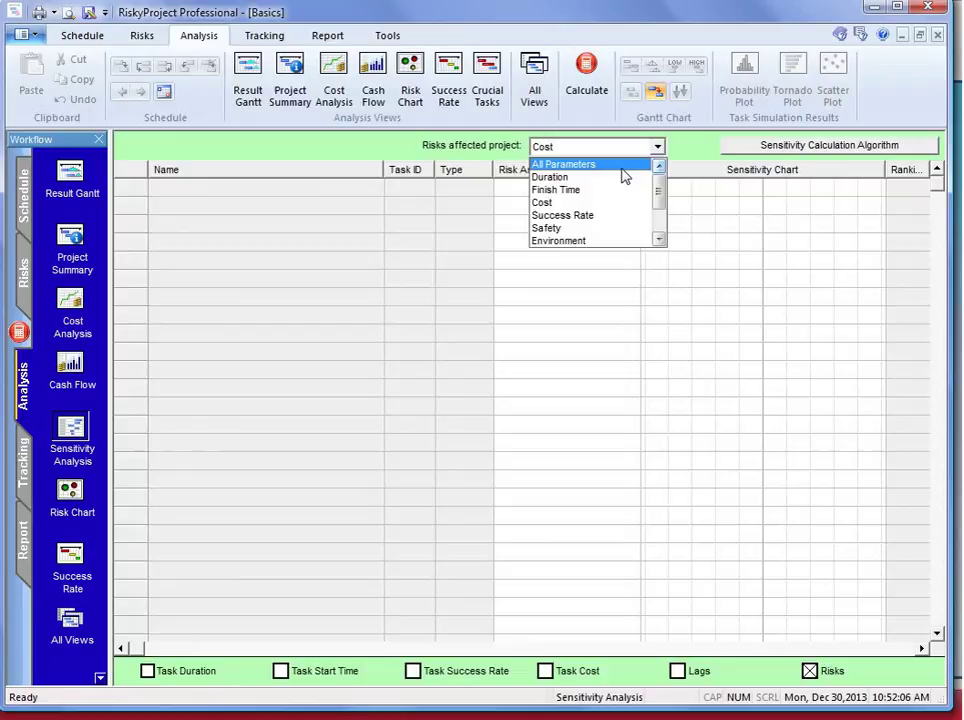
{"action": "left_click", "coordinate": [621, 168]}
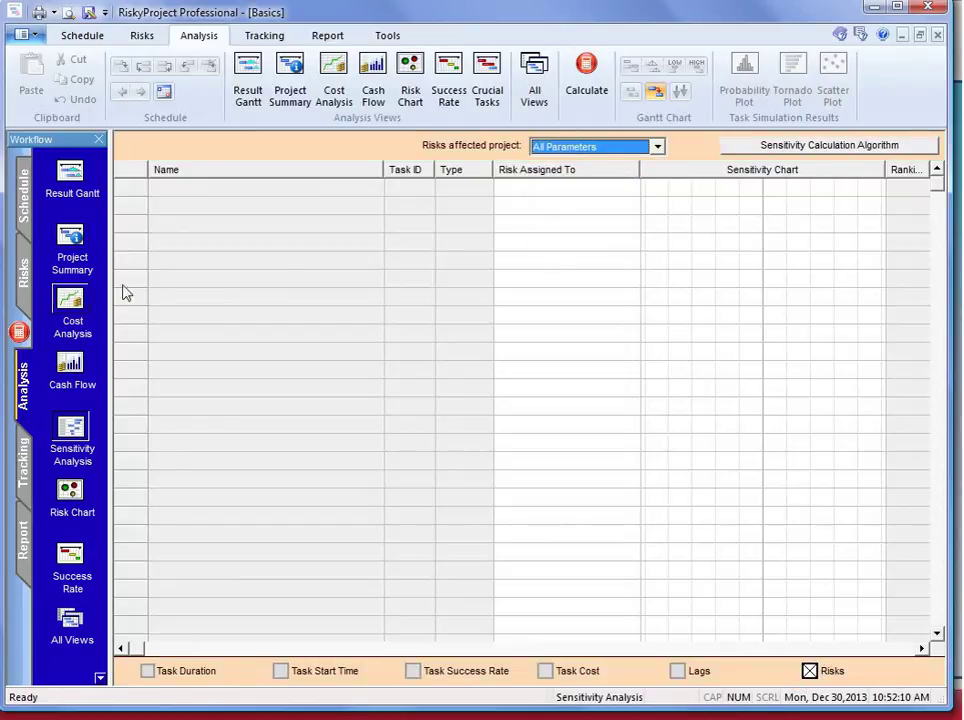
Show the sensitivity of the project's Finish Time to task duration only, with risks excluded.
{"action": "left_click", "coordinate": [655, 147]}
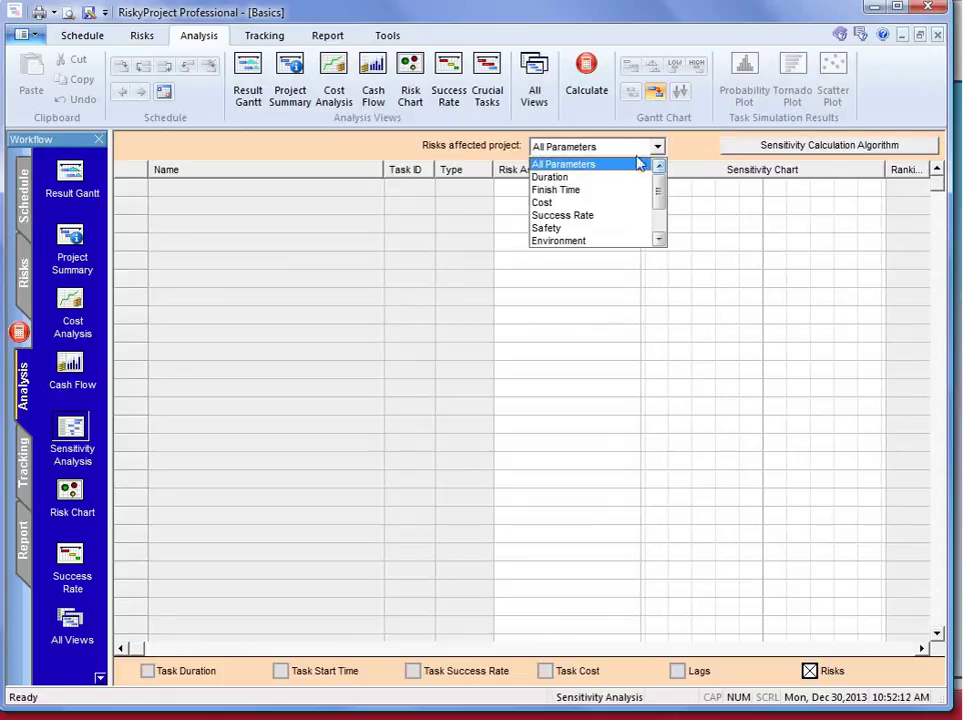
{"action": "left_click", "coordinate": [606, 190]}
{"action": "left_click", "coordinate": [809, 671]}
{"action": "left_click", "coordinate": [147, 671]}
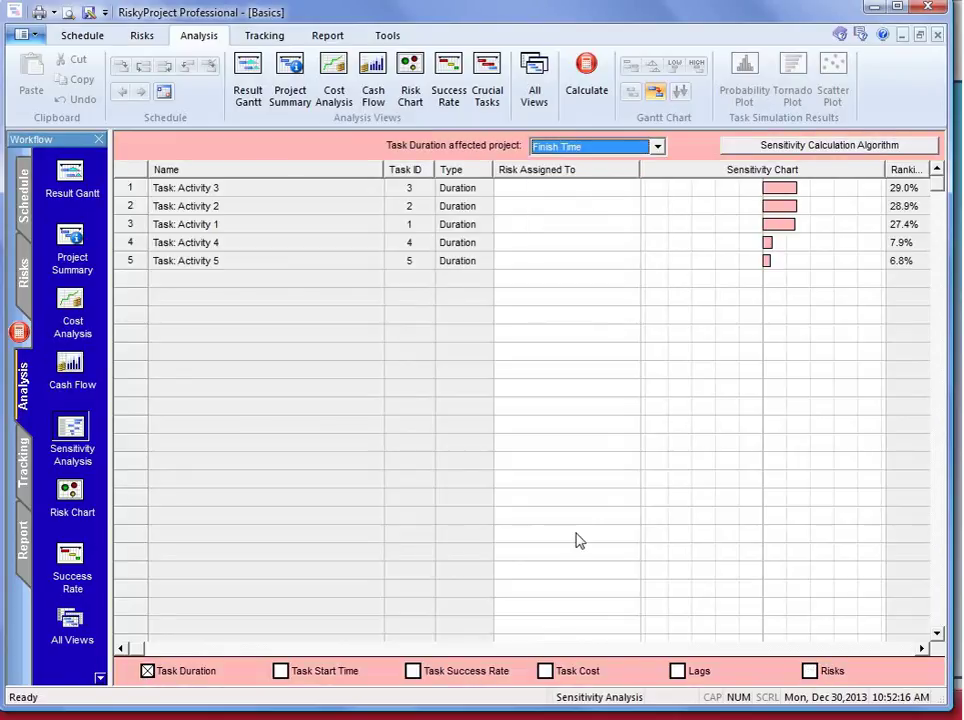